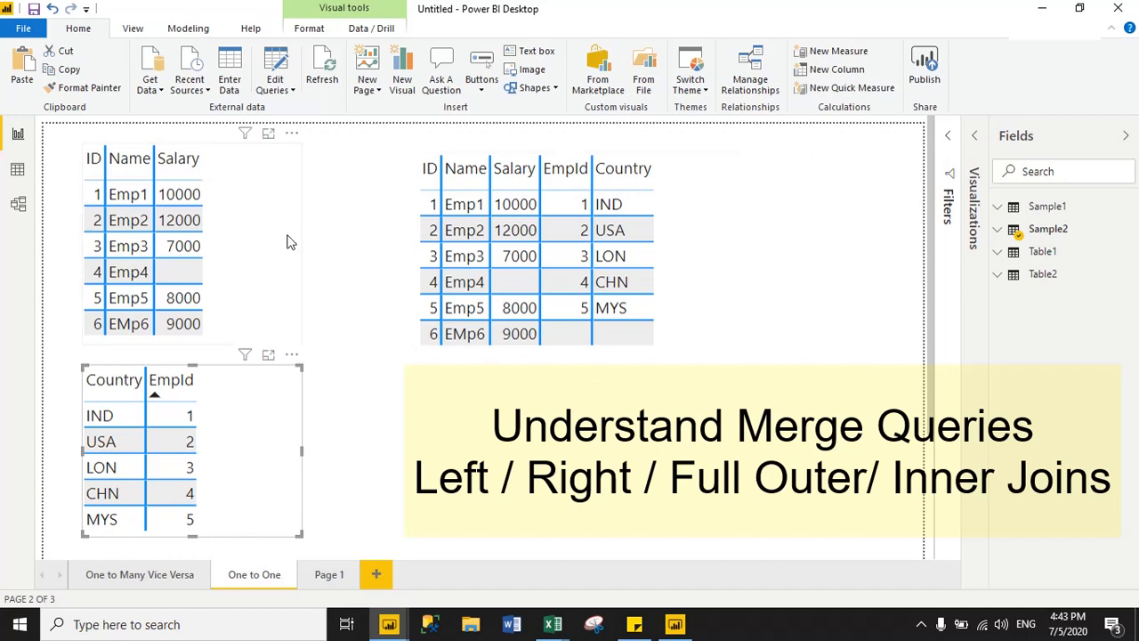
Step: Examine the employee salary table and the employee country table on the One to One page
{"action": "left_click", "coordinate": [274, 181]}
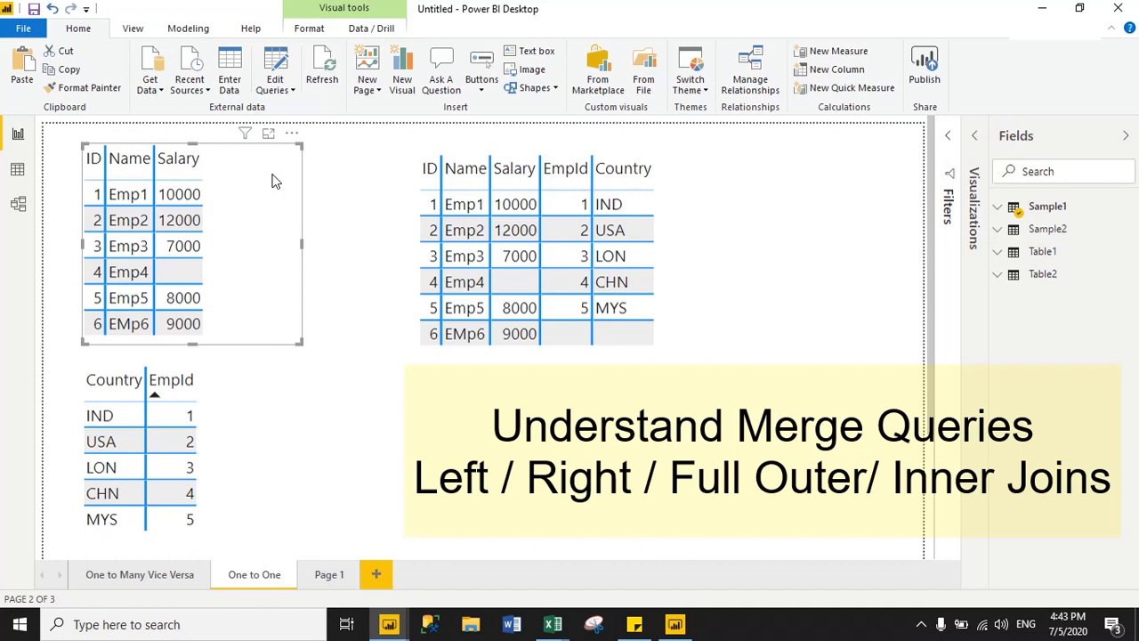
{"action": "left_click", "coordinate": [285, 417]}
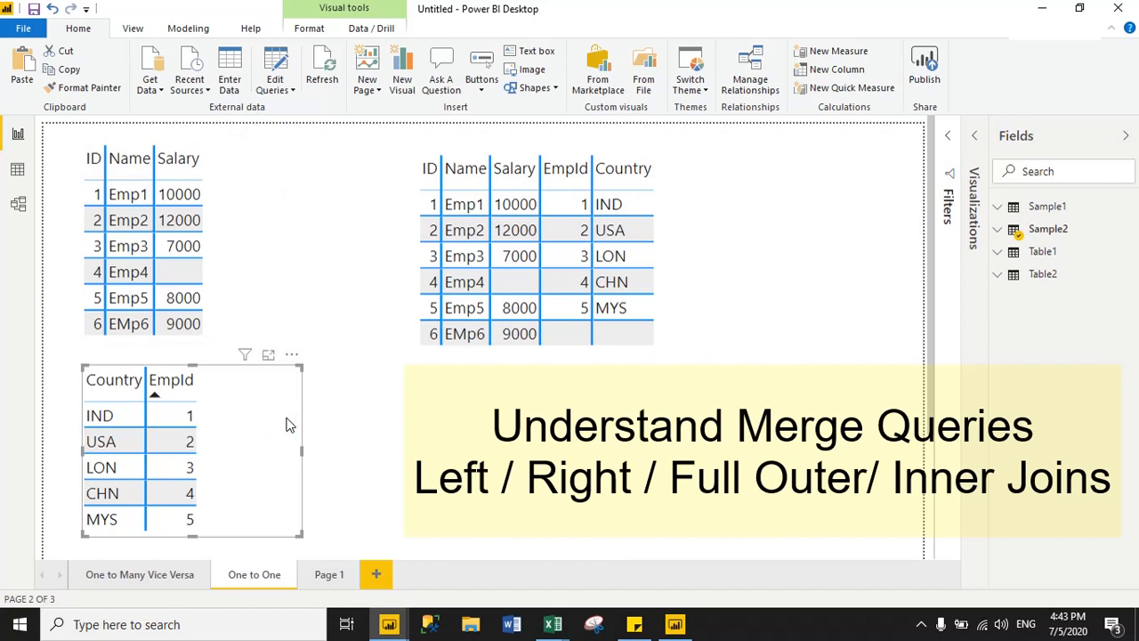
{"action": "left_click", "coordinate": [272, 295]}
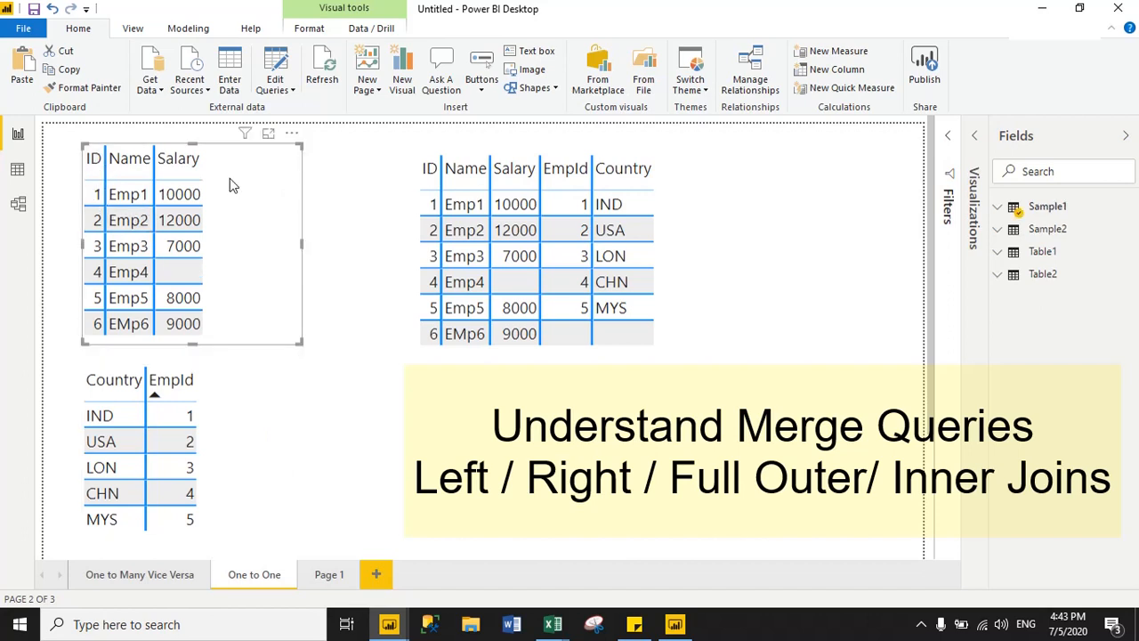
{"action": "left_click", "coordinate": [253, 434]}
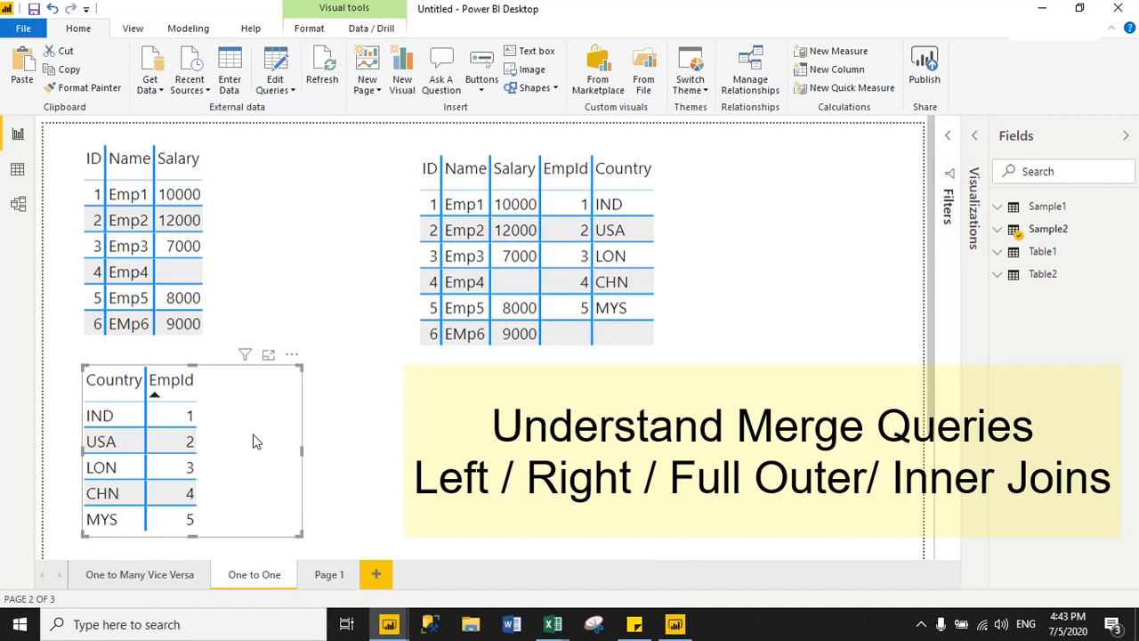
{"action": "left_click", "coordinate": [460, 423]}
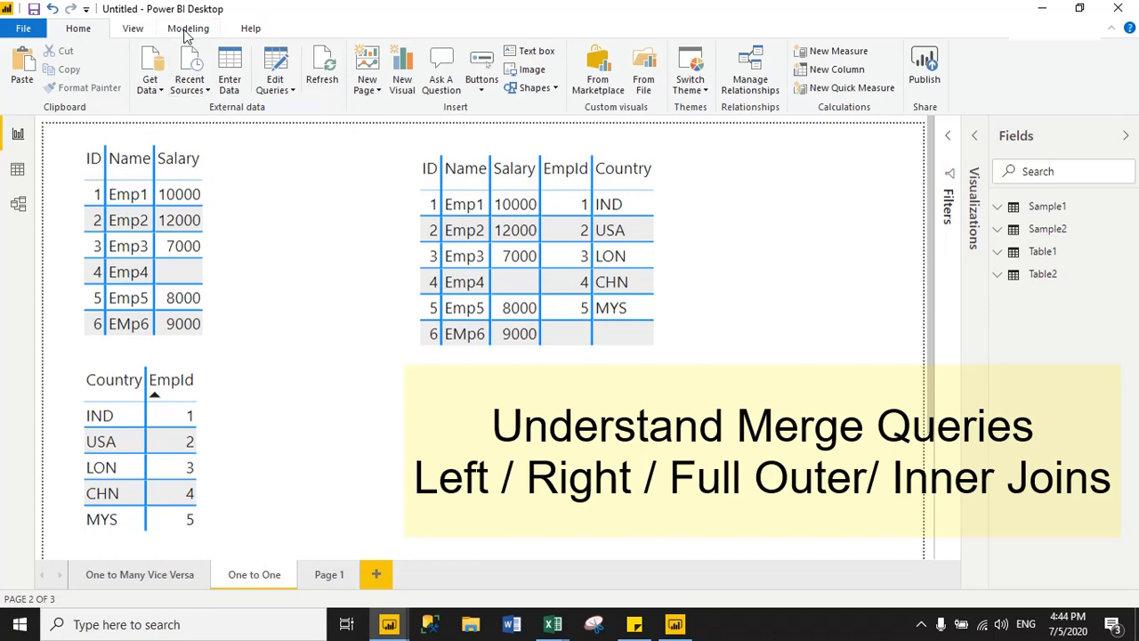
Step: Open the Power Query Editor and review the Sample1 and Sample2 queries, including Sample2's EmpId and Country columns
{"action": "left_click", "coordinate": [274, 62]}
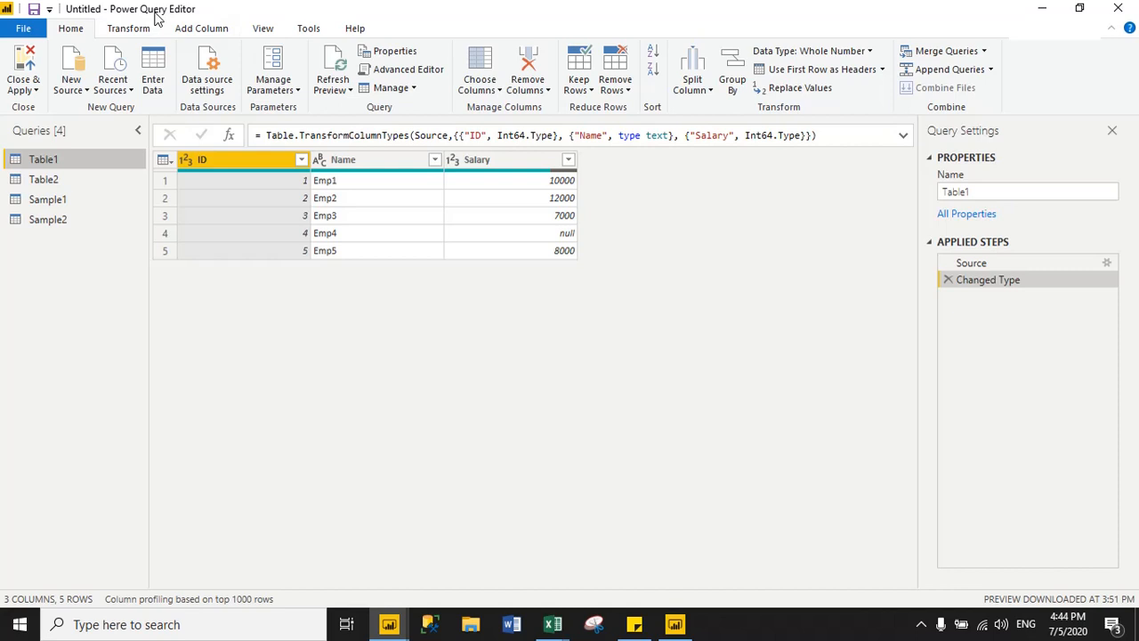
{"action": "left_click", "coordinate": [44, 205]}
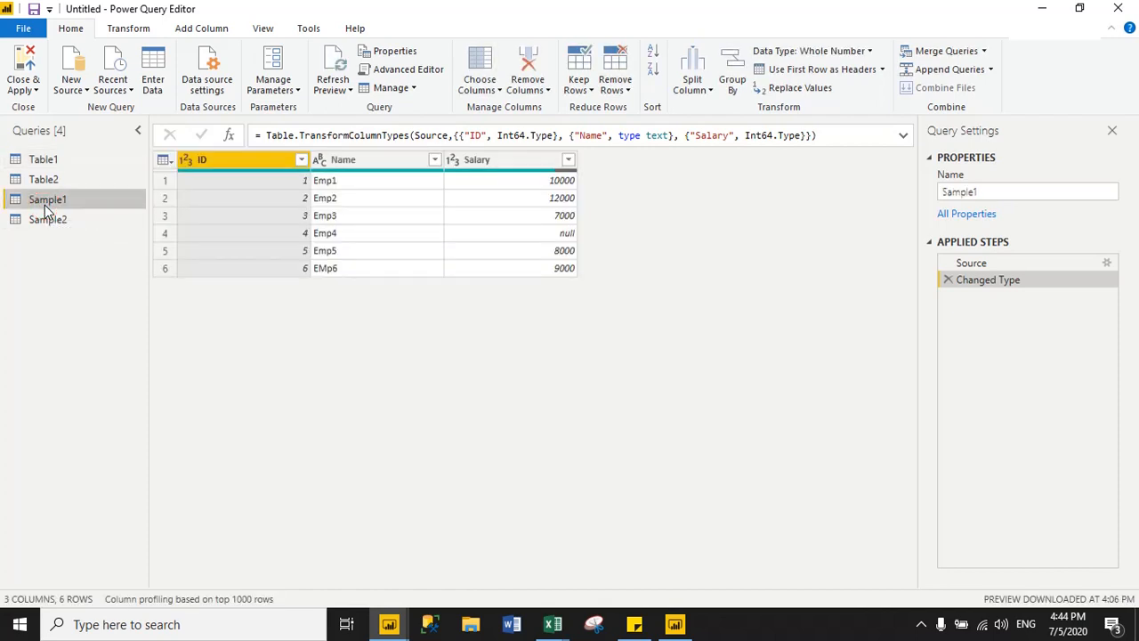
{"action": "left_click", "coordinate": [48, 226]}
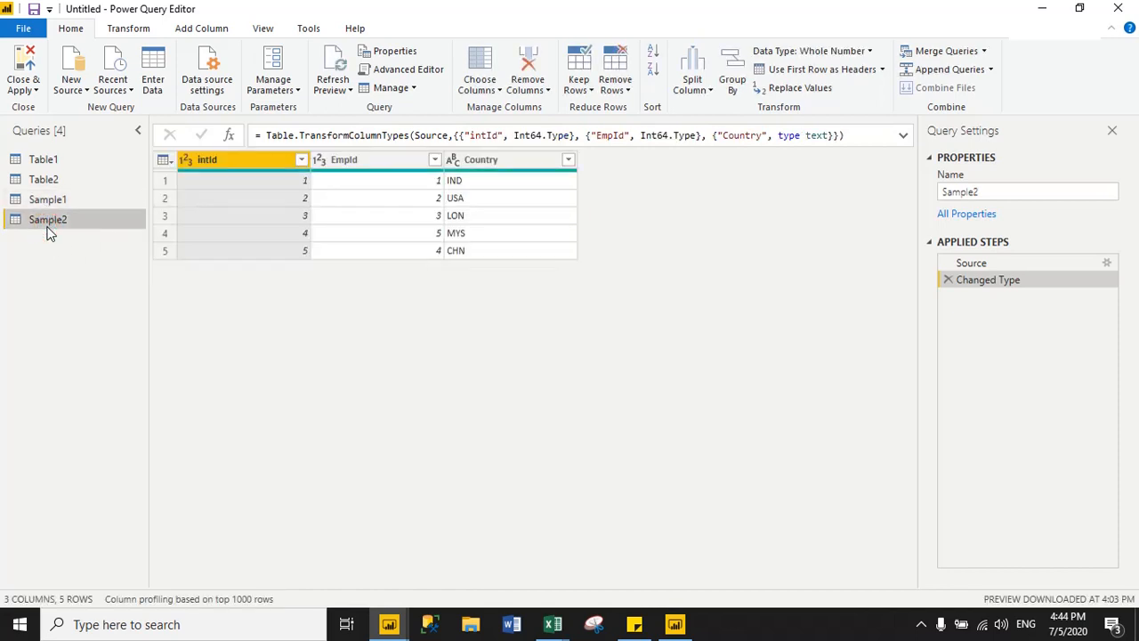
{"action": "left_click", "coordinate": [361, 161]}
{"action": "left_click", "coordinate": [486, 171]}
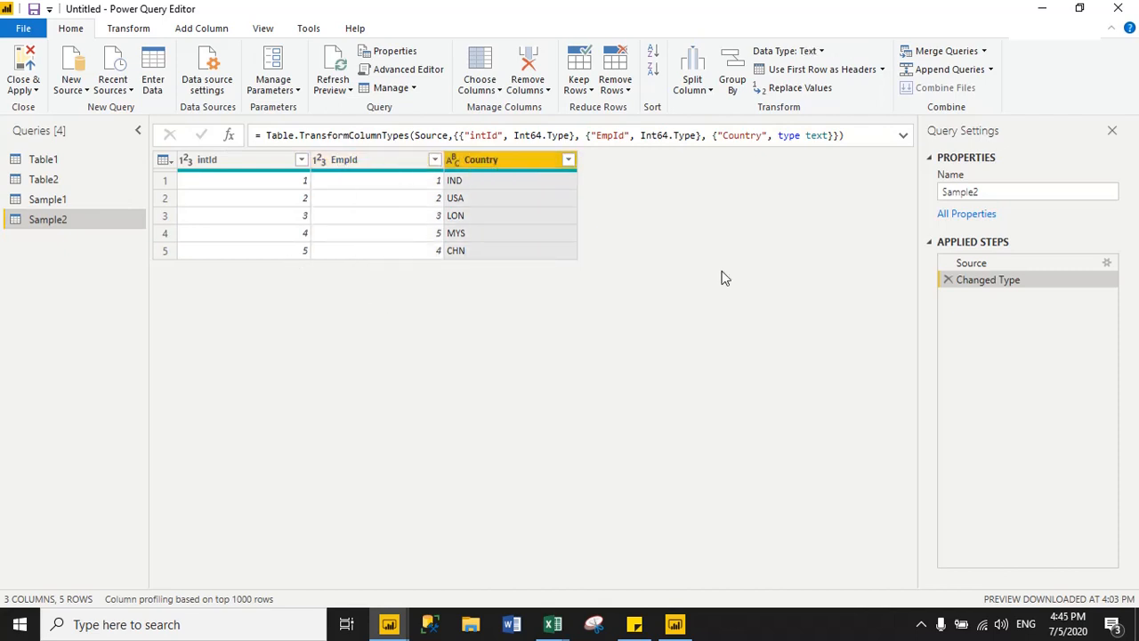
Step: Start a merge as a new query with Sample1 as the first table and Sample2 as the second
{"action": "left_click", "coordinate": [984, 54]}
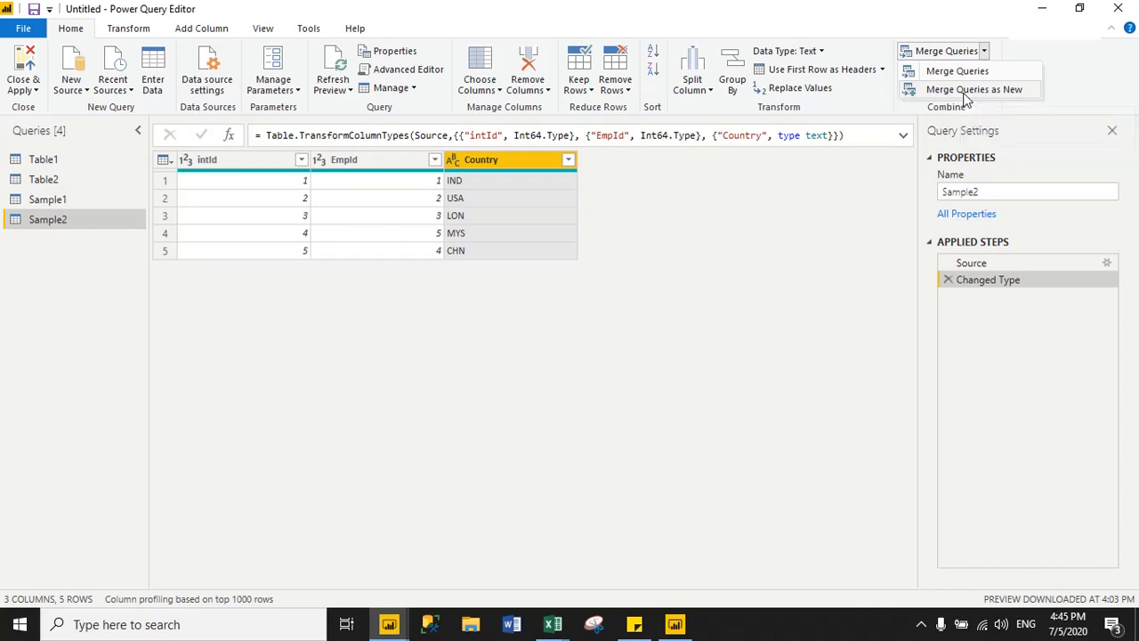
{"action": "left_click", "coordinate": [963, 89]}
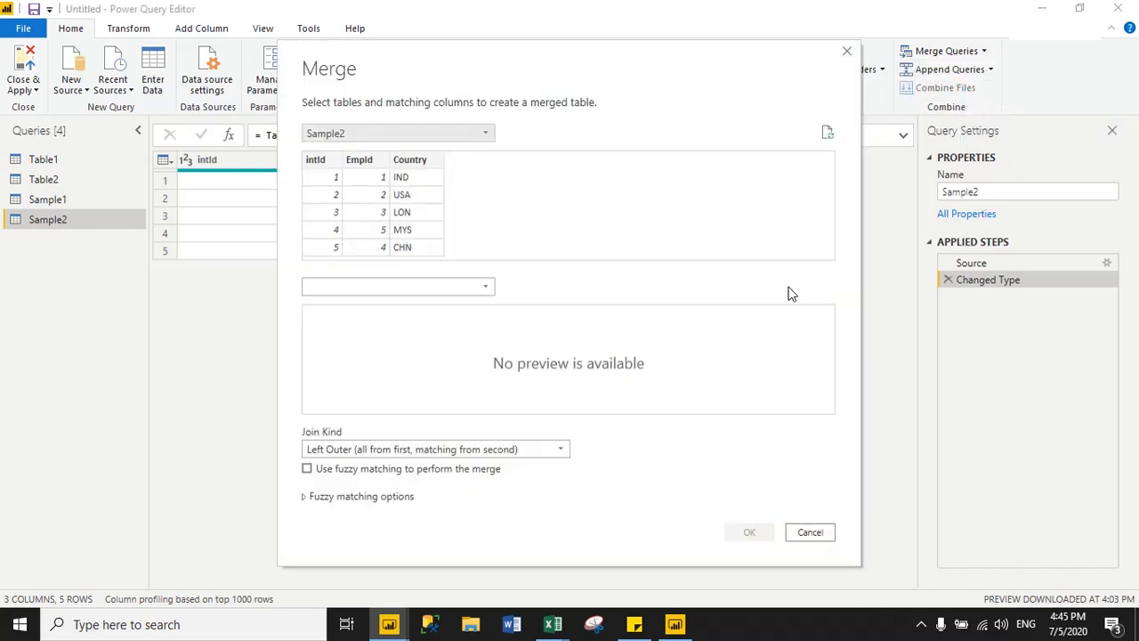
{"action": "left_click", "coordinate": [425, 133]}
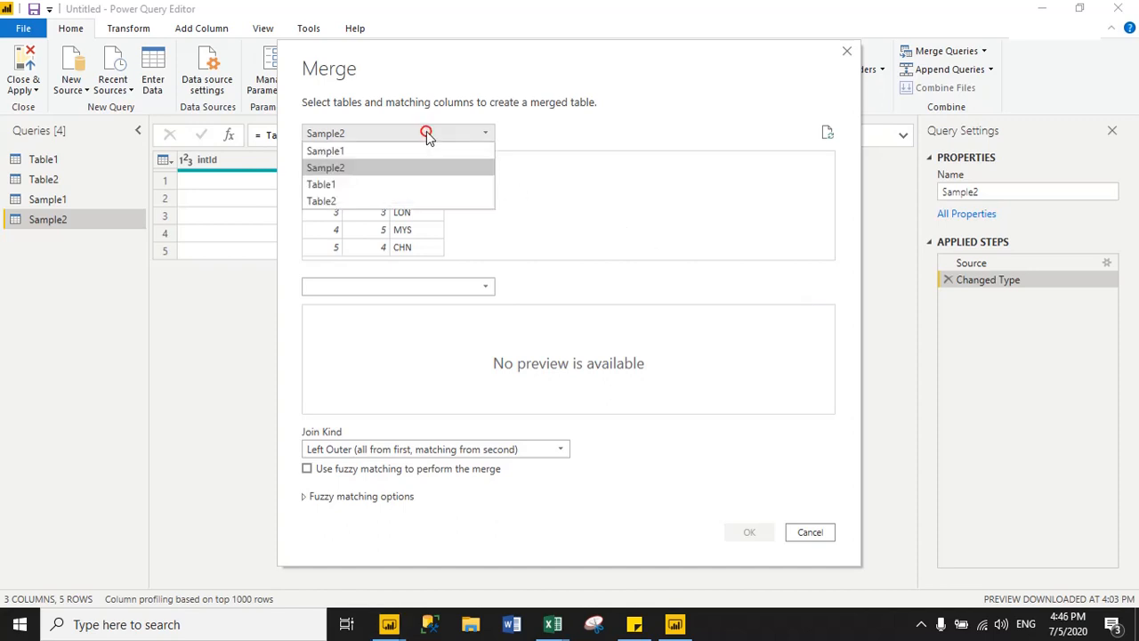
{"action": "left_click", "coordinate": [329, 154]}
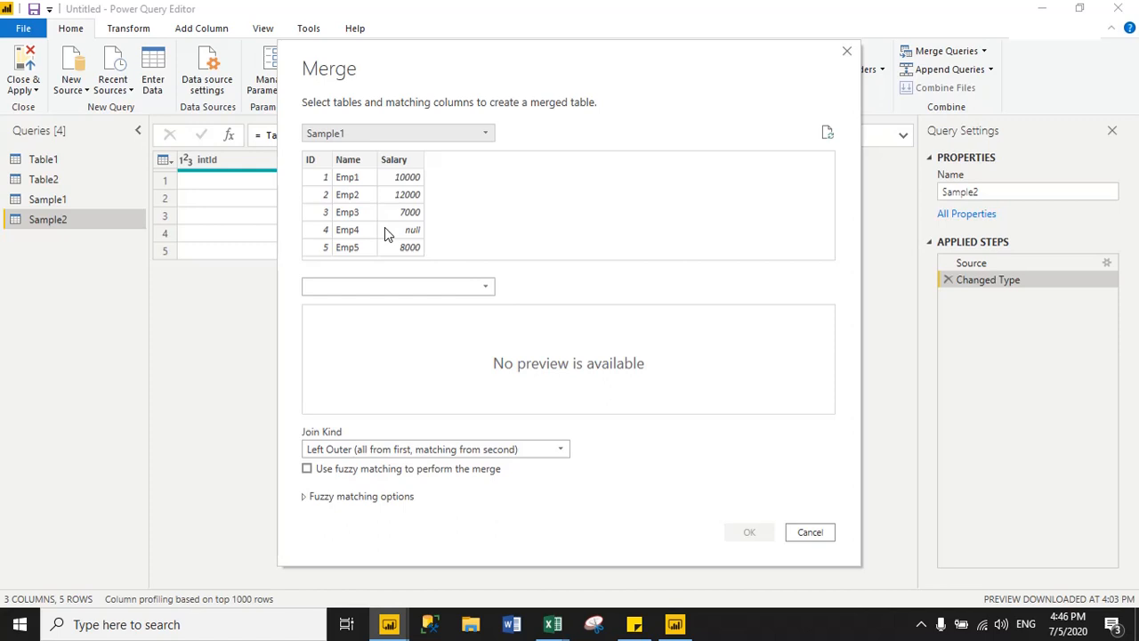
{"action": "left_click", "coordinate": [394, 286]}
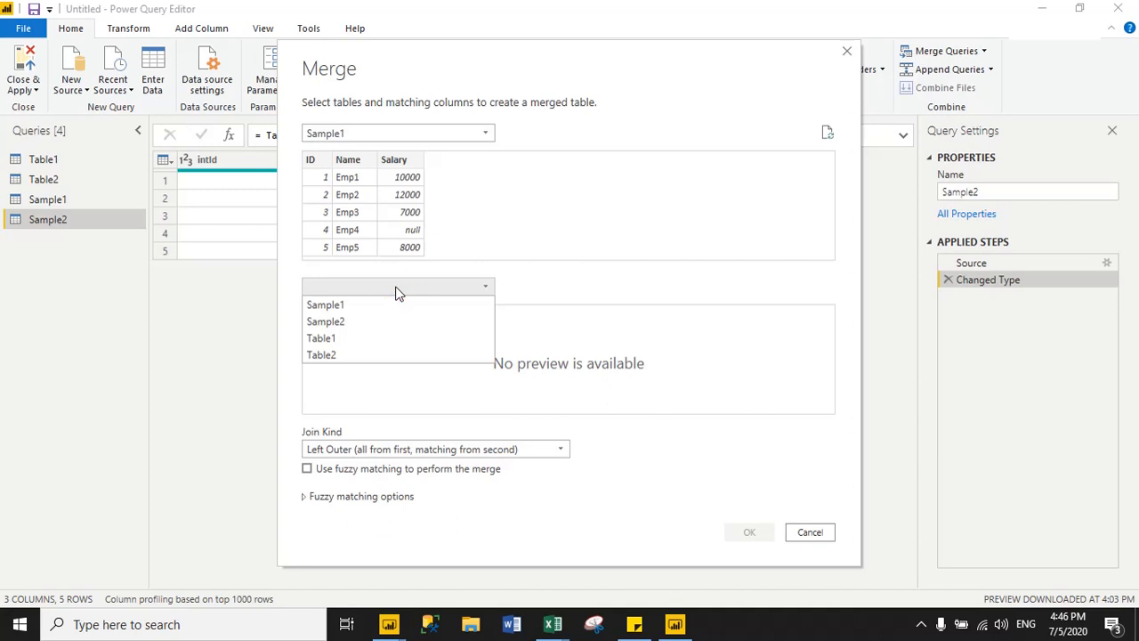
{"action": "left_click", "coordinate": [361, 326]}
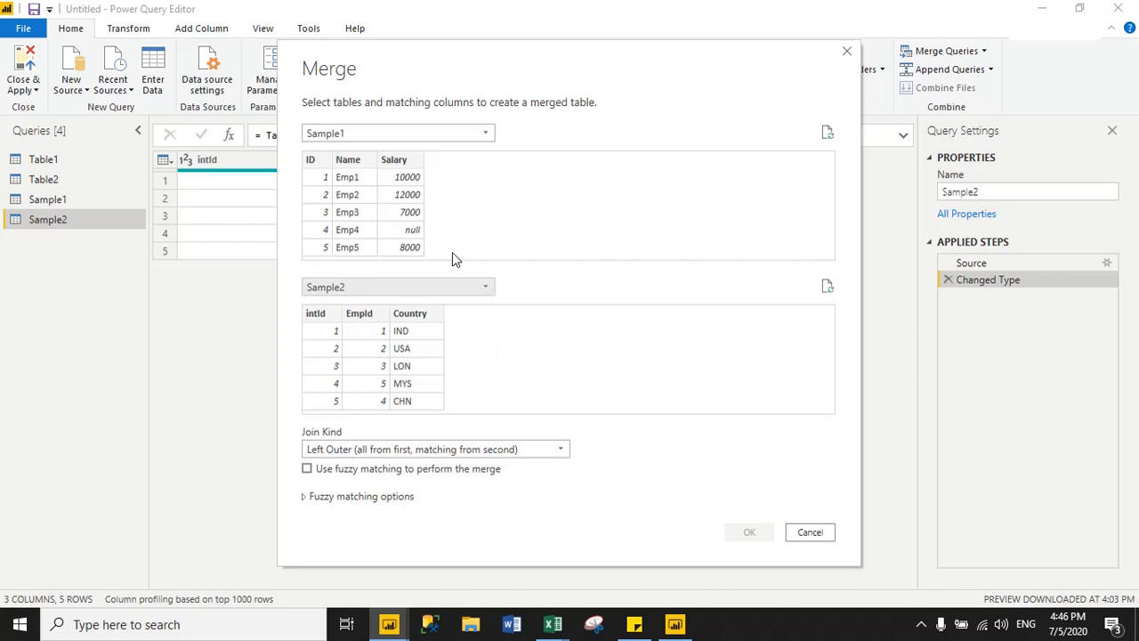
Step: Match Sample1's ID with Sample2's EmpId and create the merged query with a Left Outer join
{"action": "left_click", "coordinate": [315, 161]}
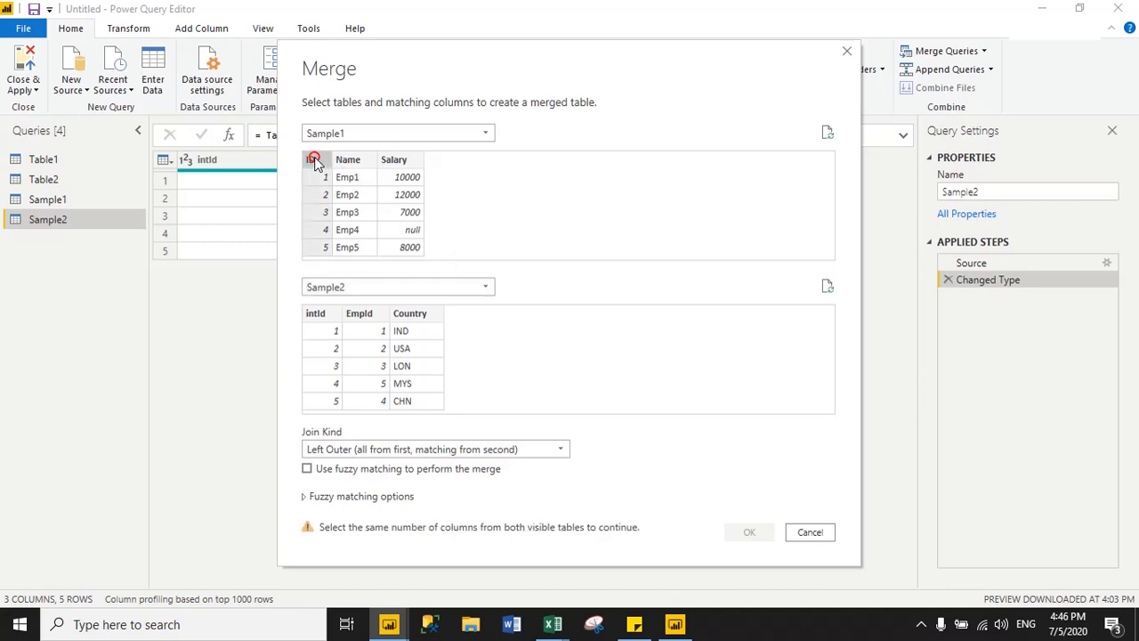
{"action": "left_click", "coordinate": [360, 314]}
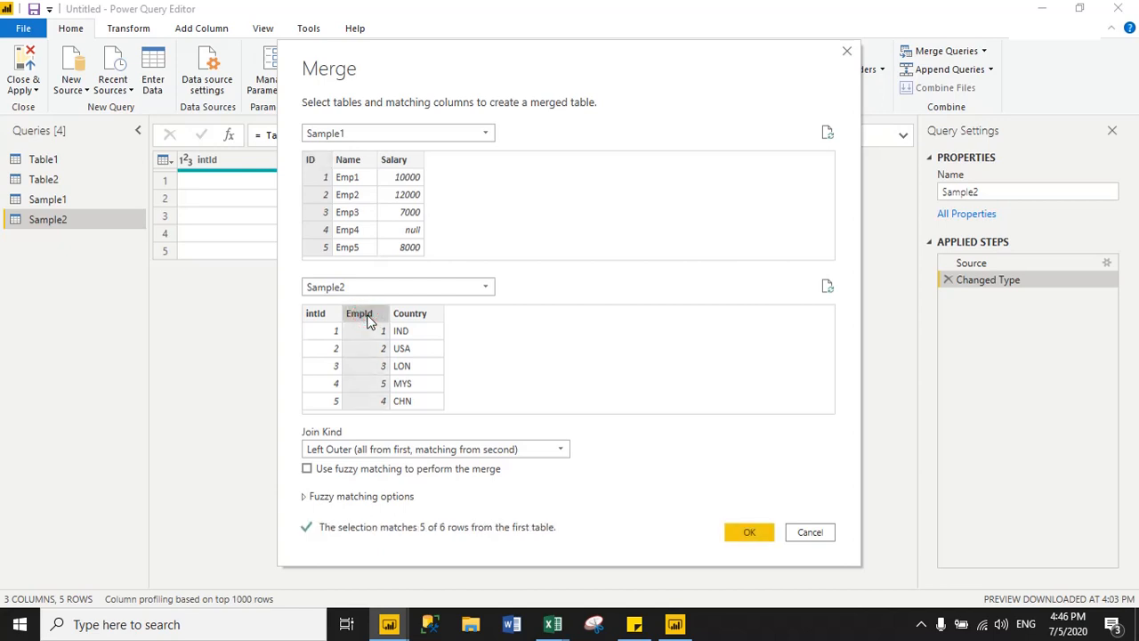
{"action": "left_click_drag", "start_coordinate": [650, 80], "coordinate": [625, 51]}
{"action": "left_click", "coordinate": [363, 421]}
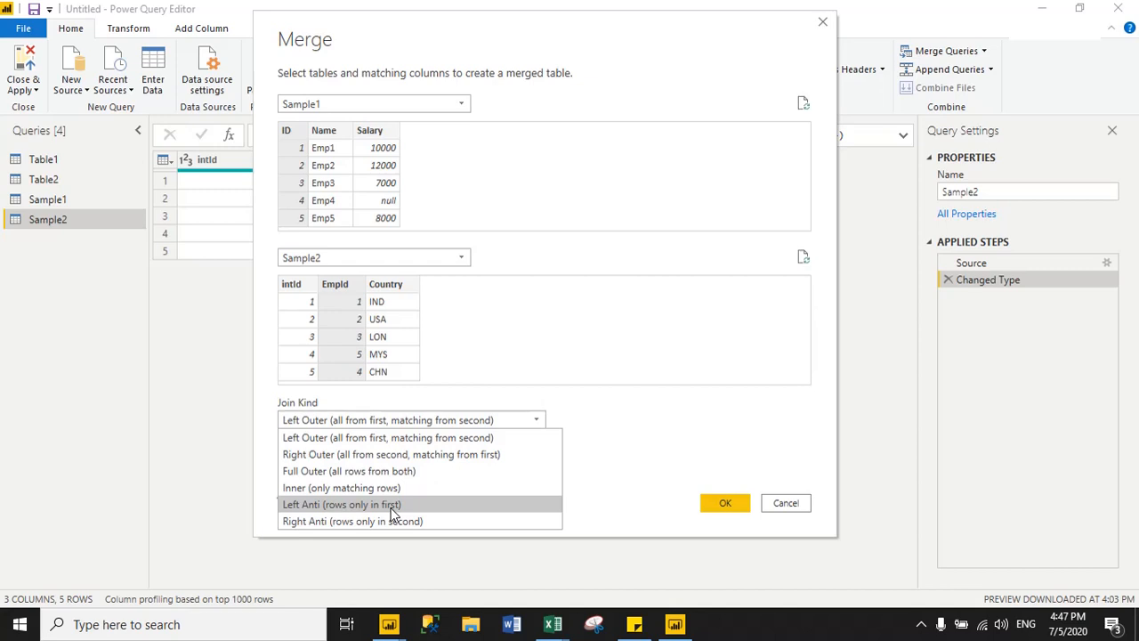
{"action": "left_click", "coordinate": [333, 437]}
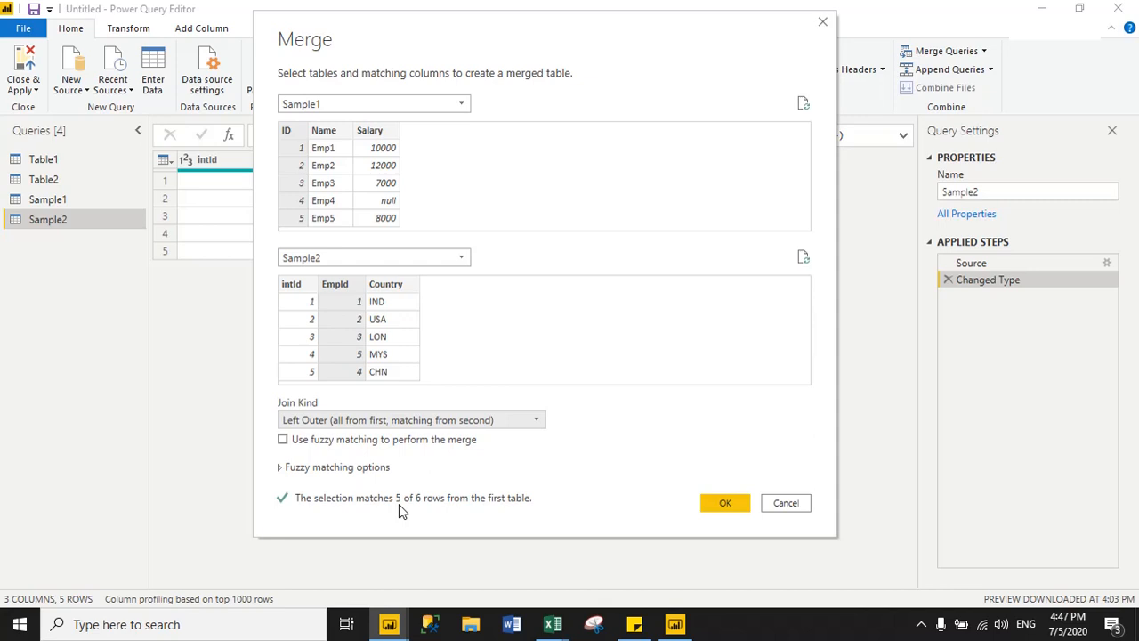
{"action": "left_click", "coordinate": [562, 73]}
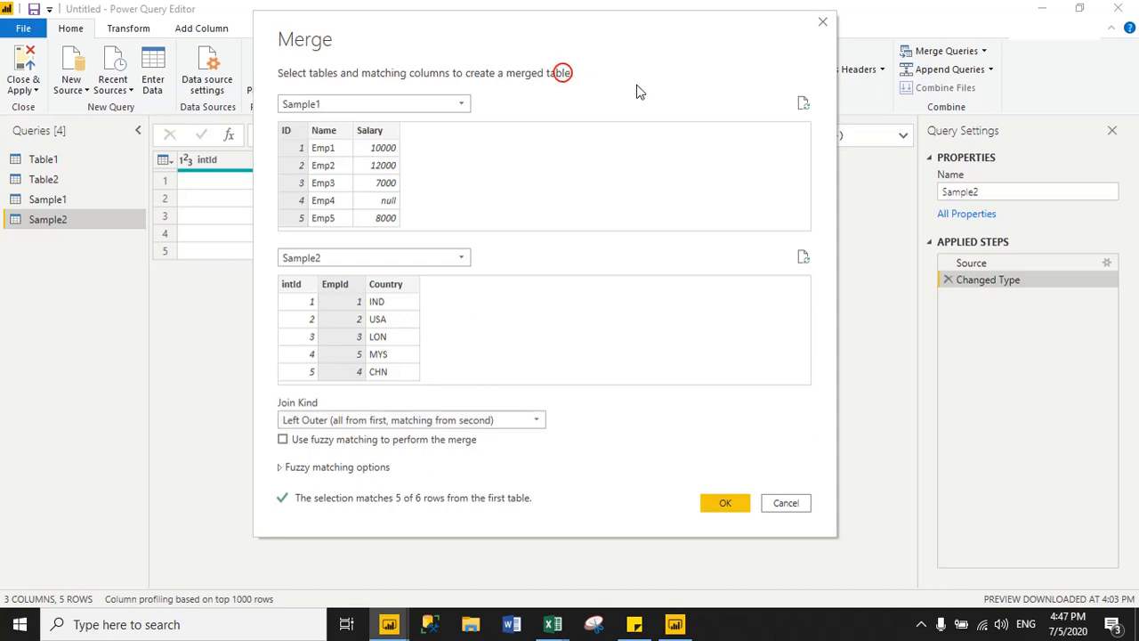
{"action": "left_click_drag", "start_coordinate": [584, 49], "coordinate": [665, 56]}
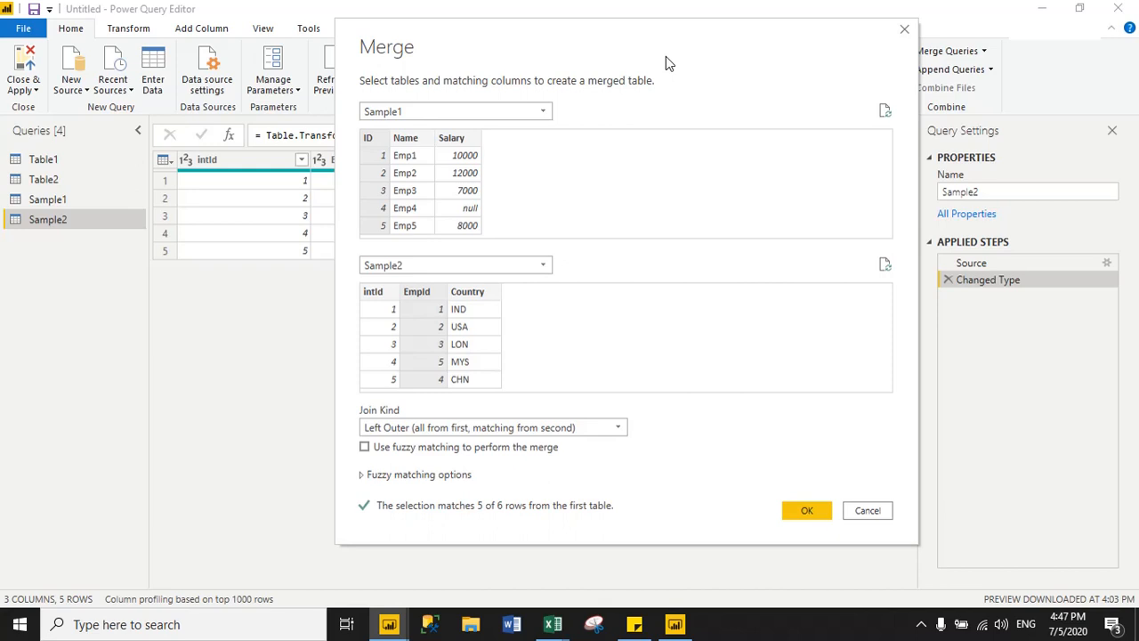
{"action": "left_click", "coordinate": [805, 511]}
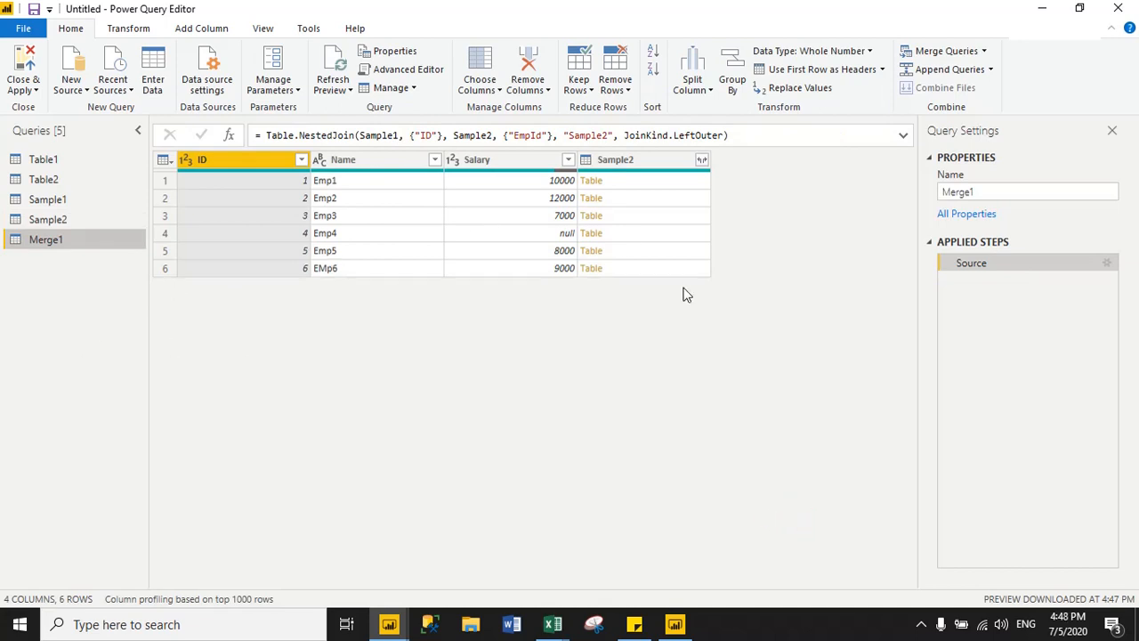
Step: Rename the new merged query as LeftJoin
{"action": "right_click", "coordinate": [34, 238]}
{"action": "left_click", "coordinate": [117, 304]}
{"action": "type", "text": "Lef"}
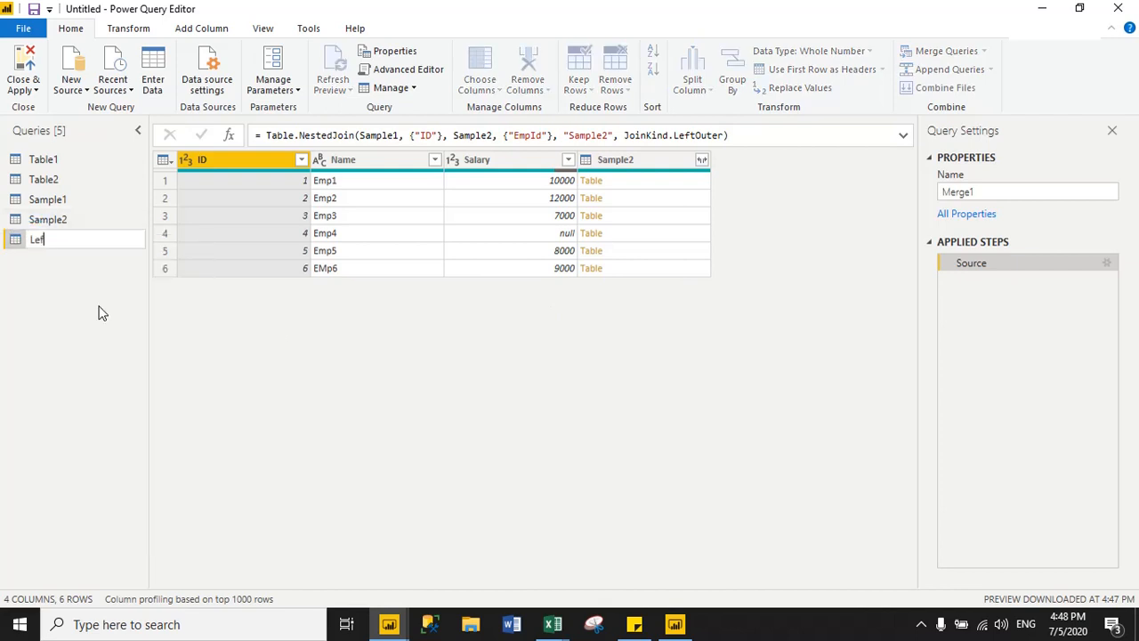
{"action": "type", "text": "tJoin"}
{"action": "left_click", "coordinate": [228, 333]}
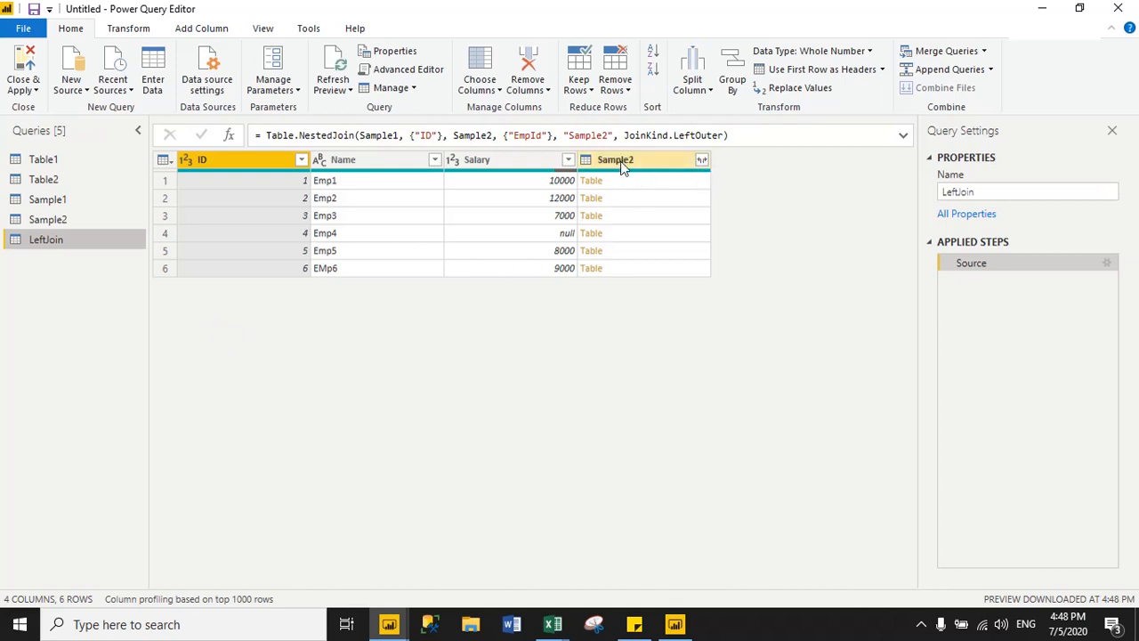
Step: Expand the Sample2 column of LeftJoin to EmpId and Country, leaving out intId and keeping the original column name as prefix
{"action": "left_click", "coordinate": [702, 161]}
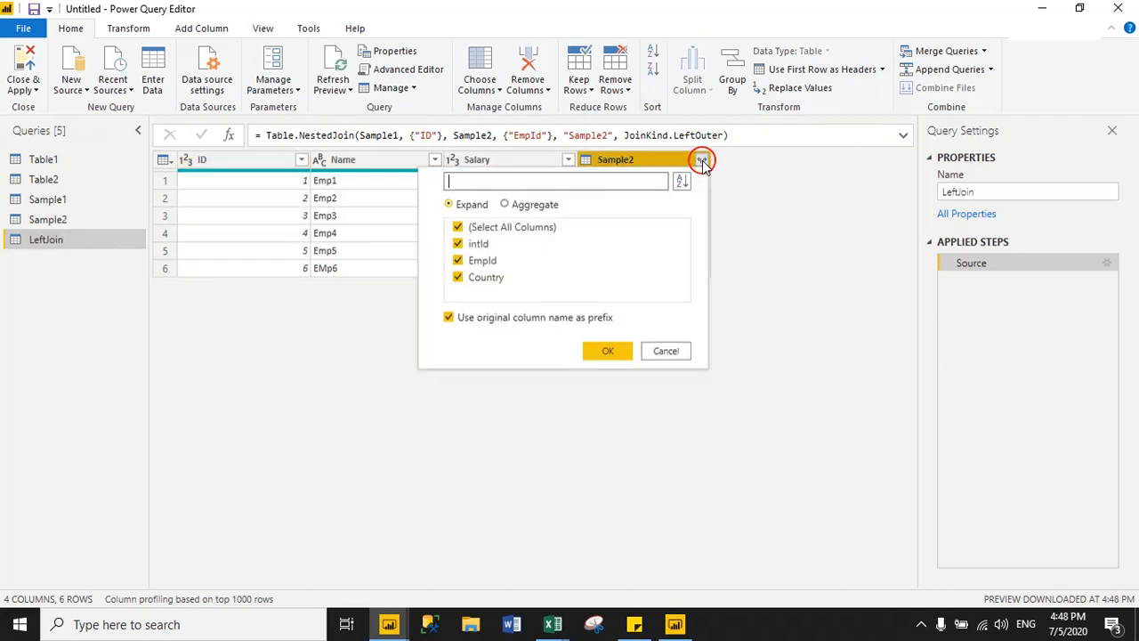
{"action": "left_click", "coordinate": [479, 246]}
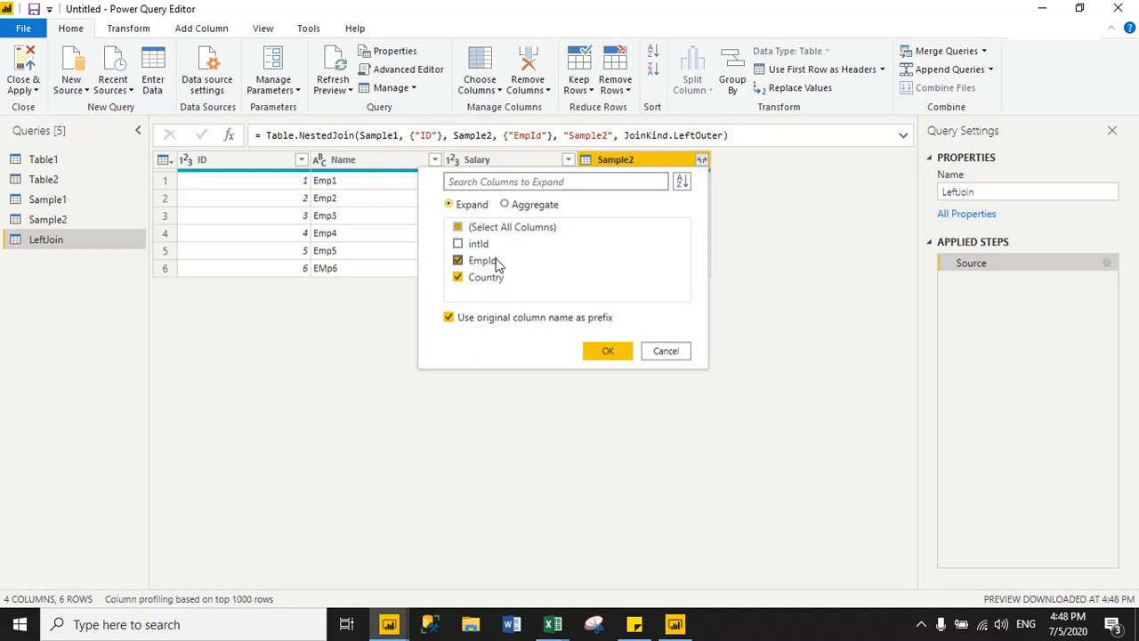
{"action": "left_click", "coordinate": [606, 353]}
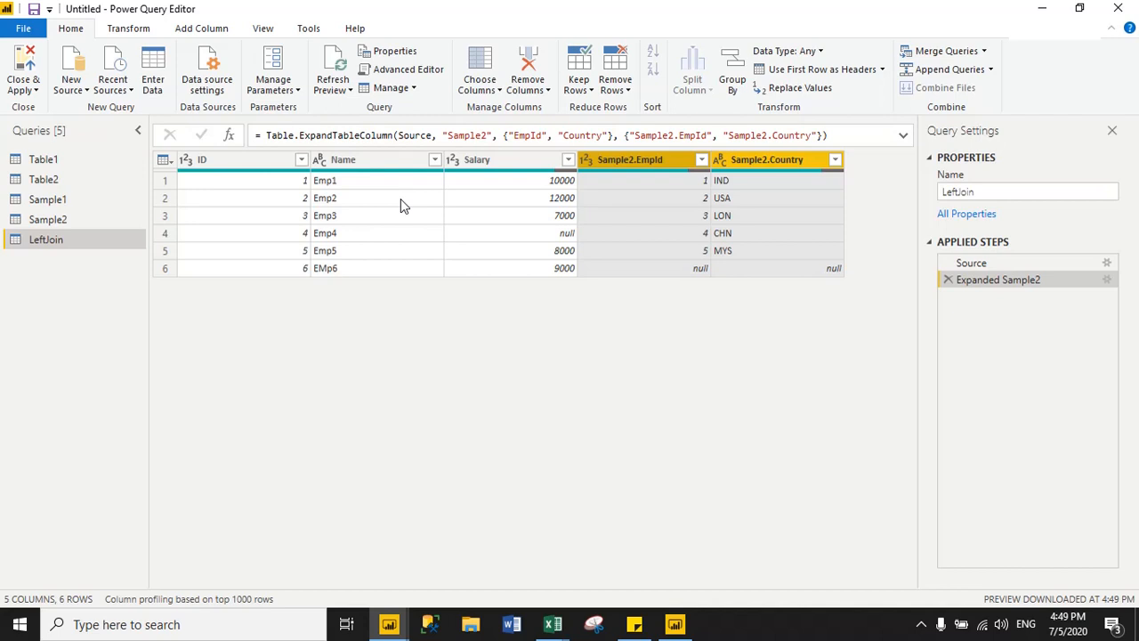
{"action": "left_click", "coordinate": [268, 157]}
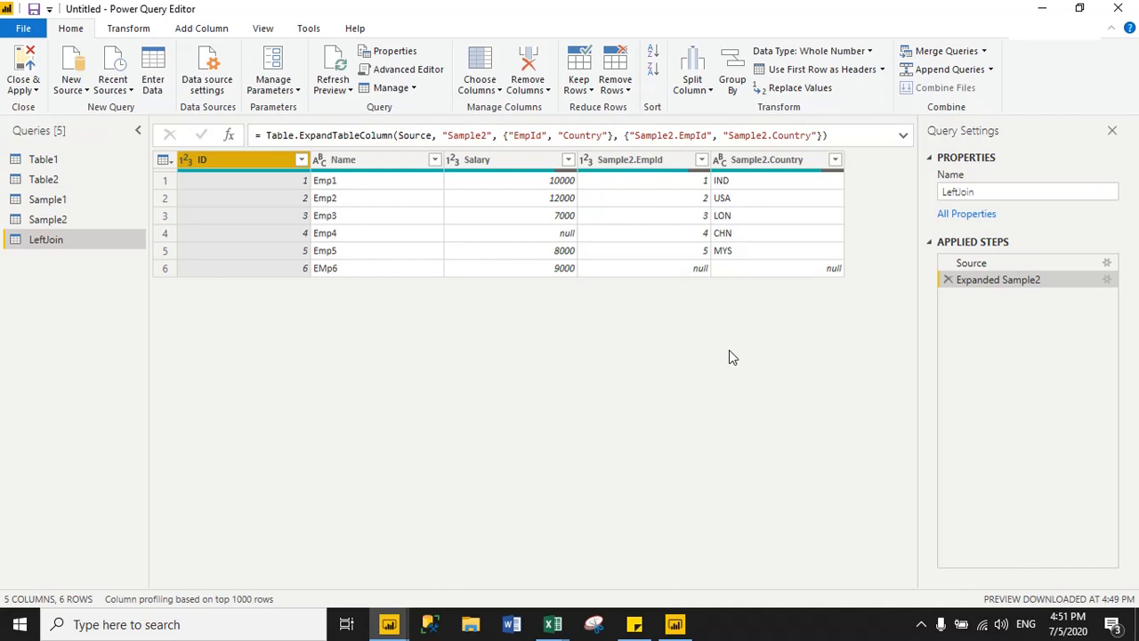
Step: Start a second merge as a new query, again using Sample1 as the first table and Sample2 as the second
{"action": "left_click", "coordinate": [984, 50]}
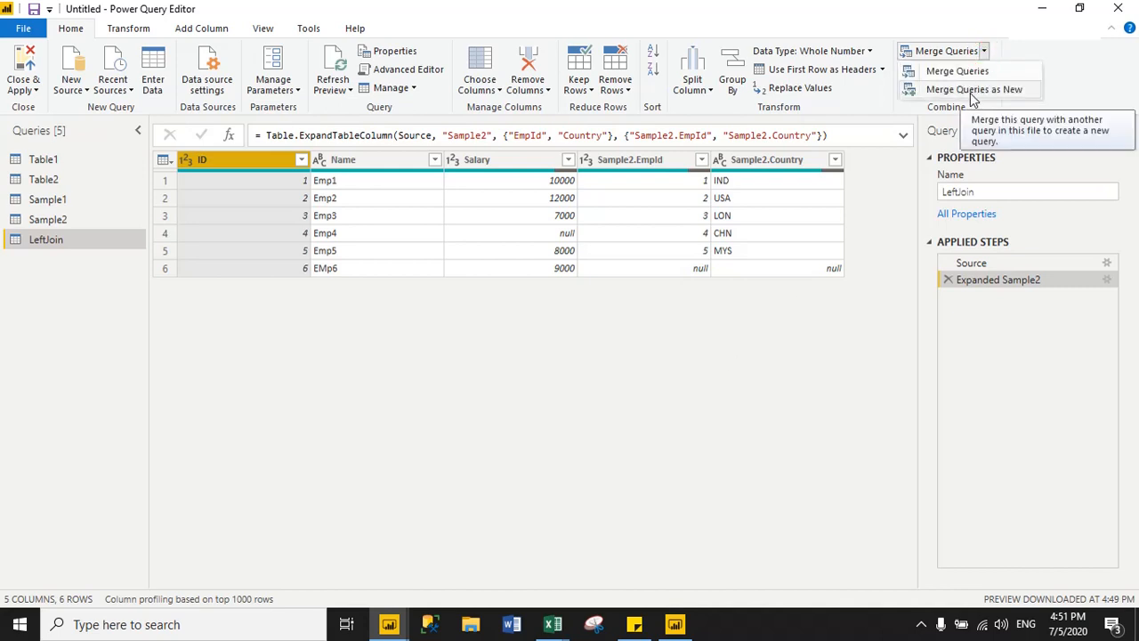
{"action": "left_click", "coordinate": [972, 91]}
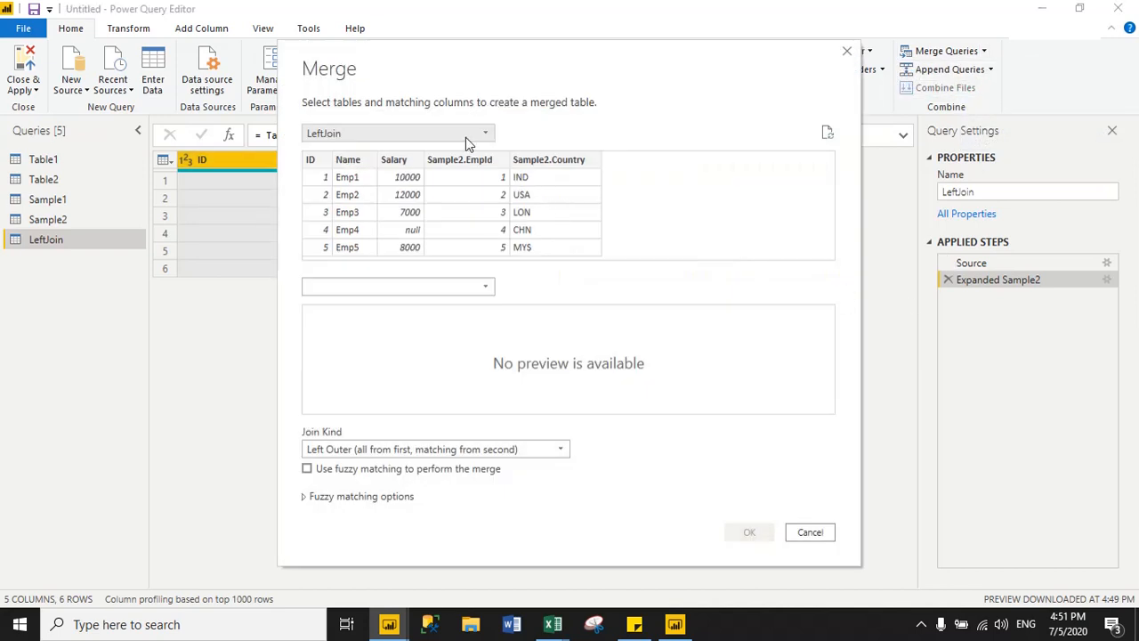
{"action": "left_click", "coordinate": [465, 137]}
{"action": "left_click", "coordinate": [351, 168]}
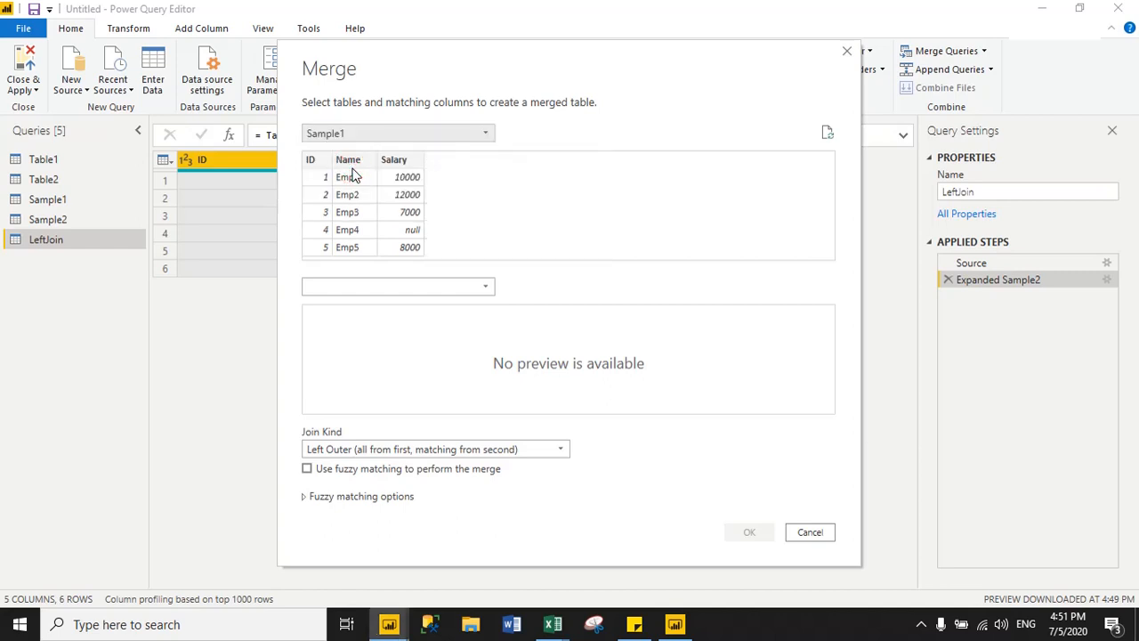
{"action": "left_click", "coordinate": [381, 285]}
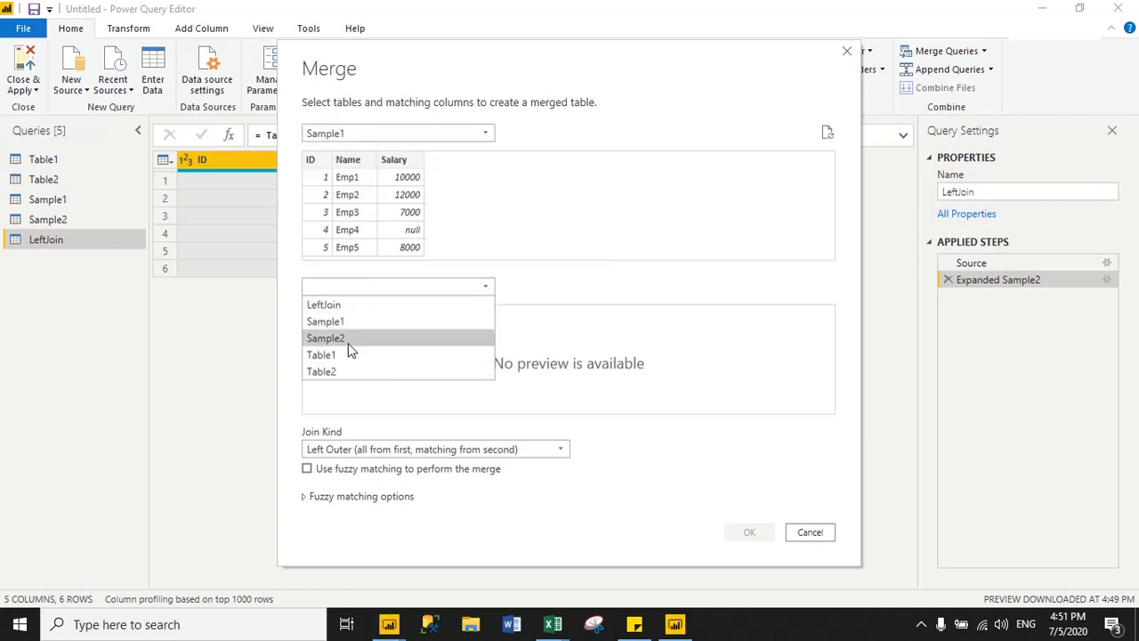
{"action": "left_click", "coordinate": [348, 341]}
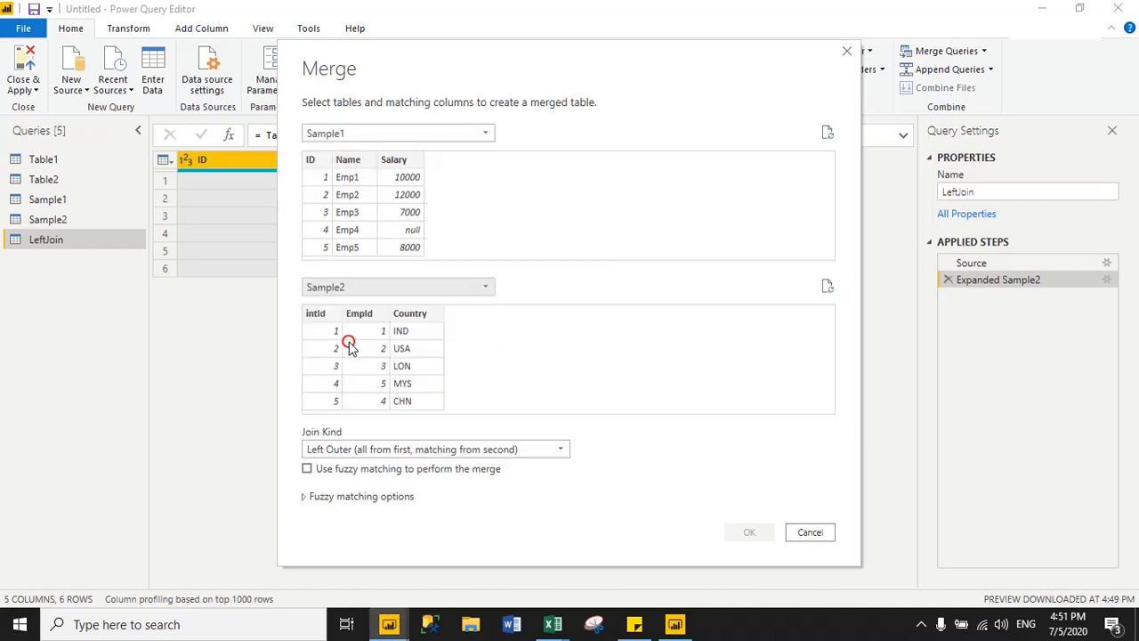
Step: Match Sample1's ID with Sample2's EmpId and create the merged query with a Right Outer join
{"action": "left_click", "coordinate": [312, 160]}
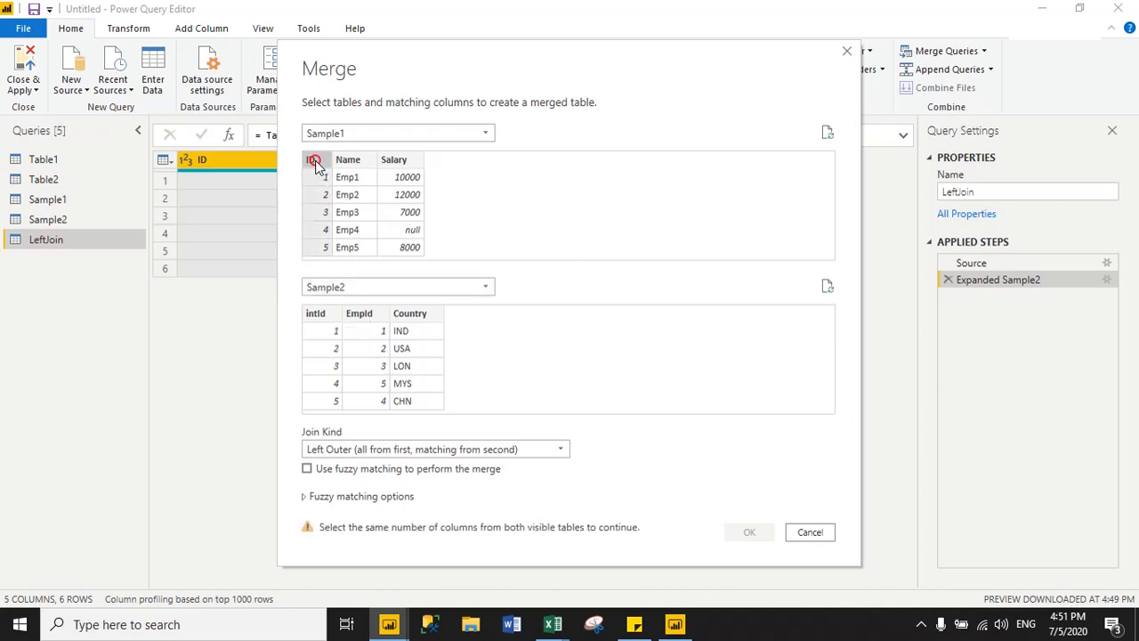
{"action": "left_click", "coordinate": [361, 321]}
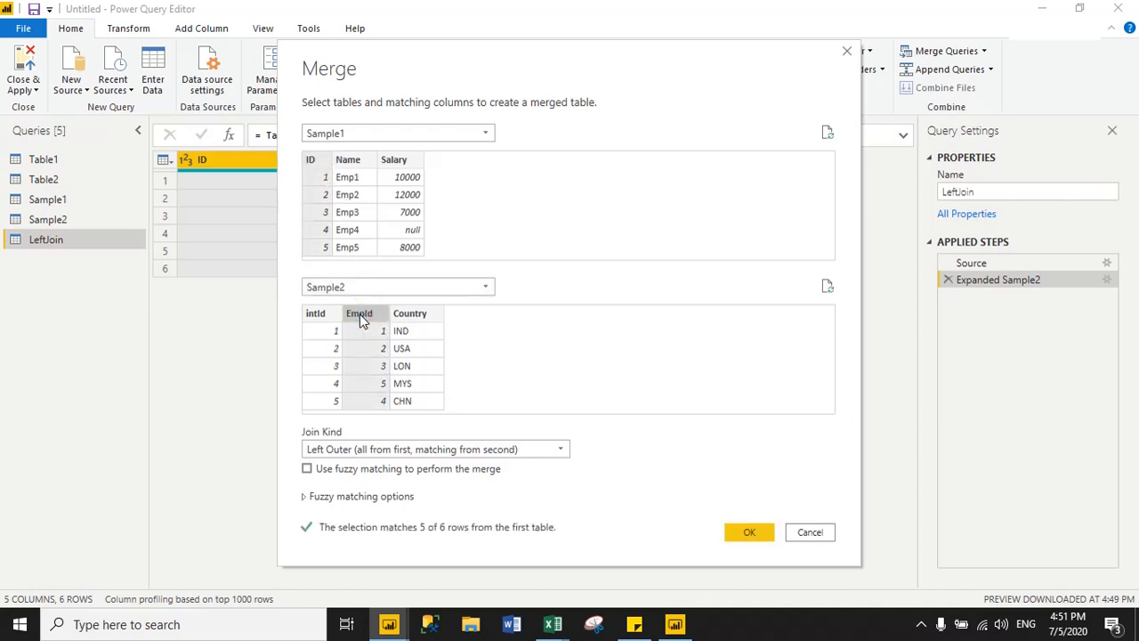
{"action": "left_click", "coordinate": [410, 449]}
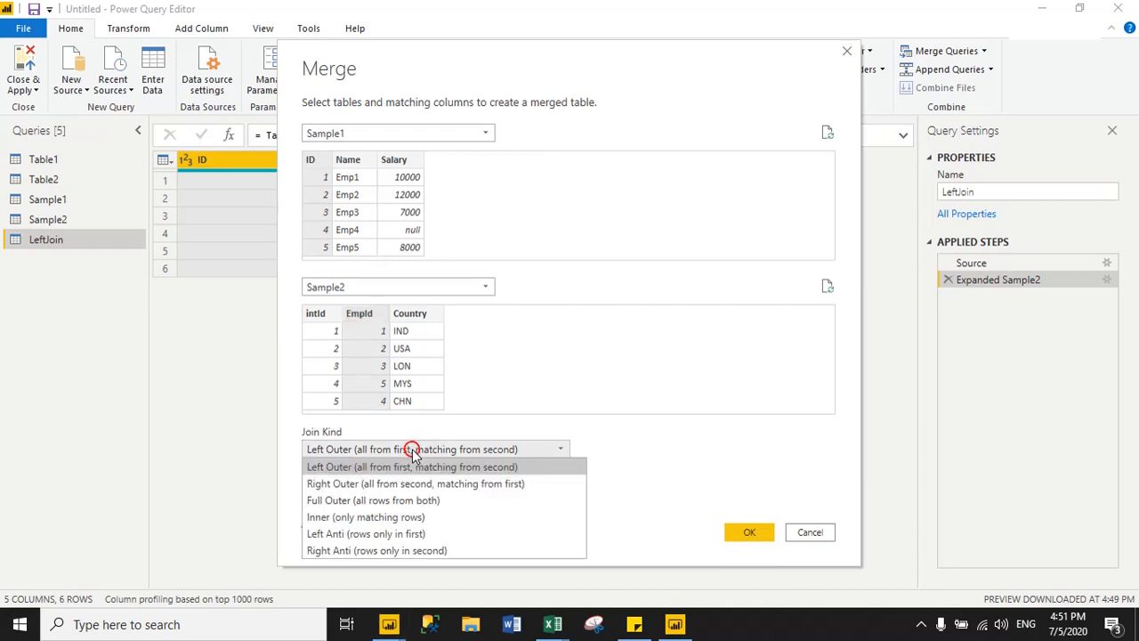
{"action": "left_click", "coordinate": [389, 485]}
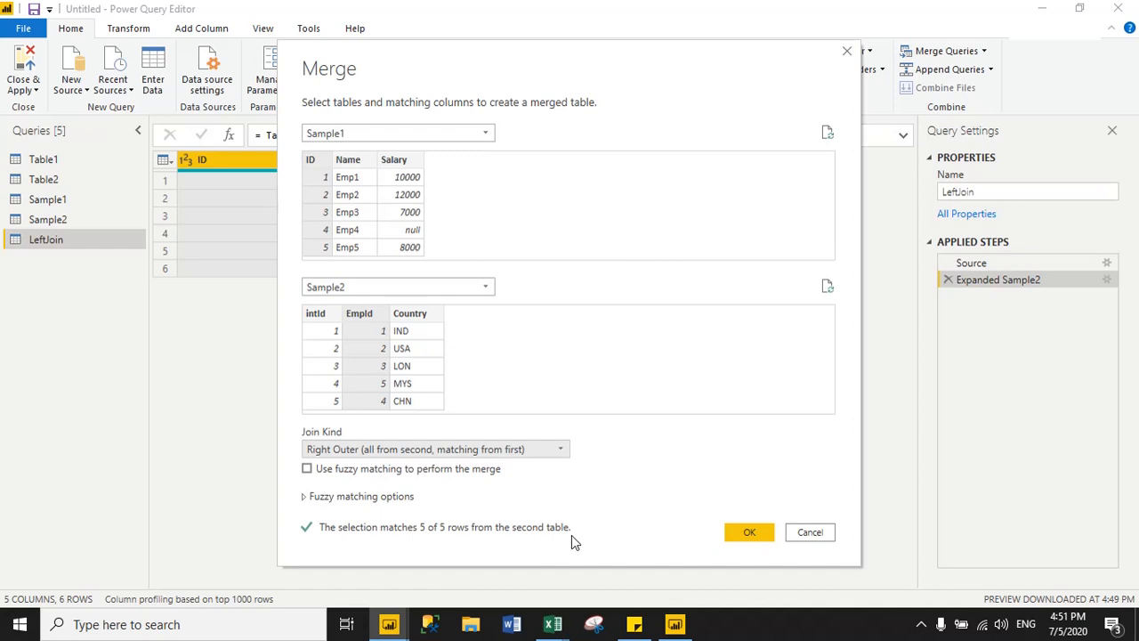
{"action": "left_click", "coordinate": [735, 533]}
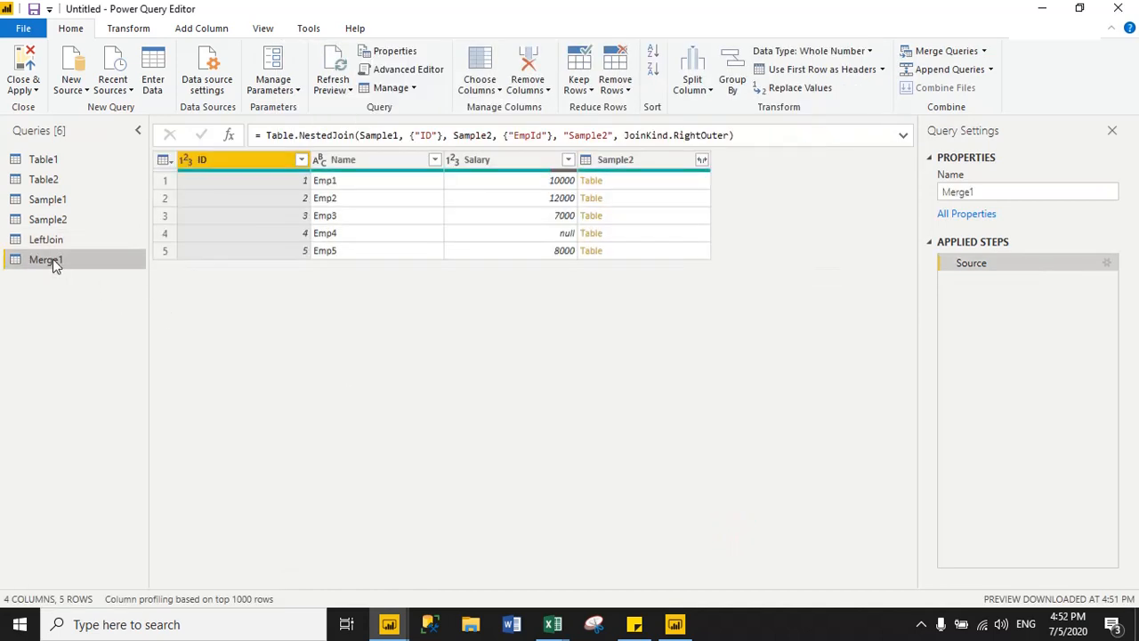
Step: Rename the new right outer merge query as RightJoin
{"action": "right_click", "coordinate": [54, 259]}
{"action": "left_click", "coordinate": [115, 331]}
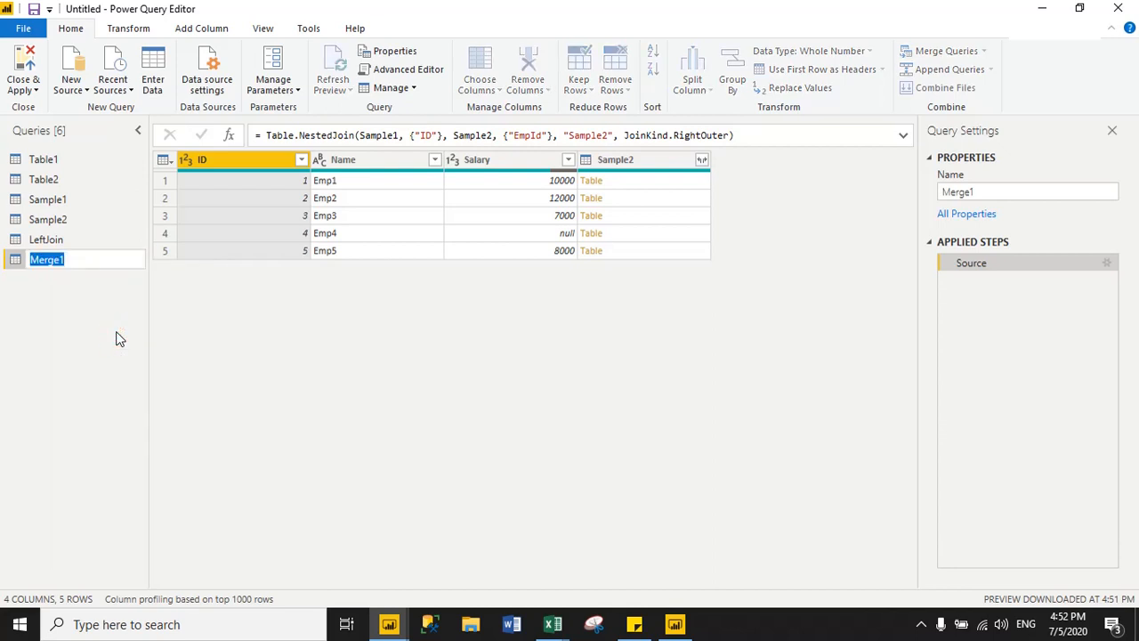
{"action": "type", "text": "Ri"}
{"action": "key", "text": "BackSpace"}
{"action": "type", "text": "ightJoin"}
{"action": "left_click", "coordinate": [436, 345]}
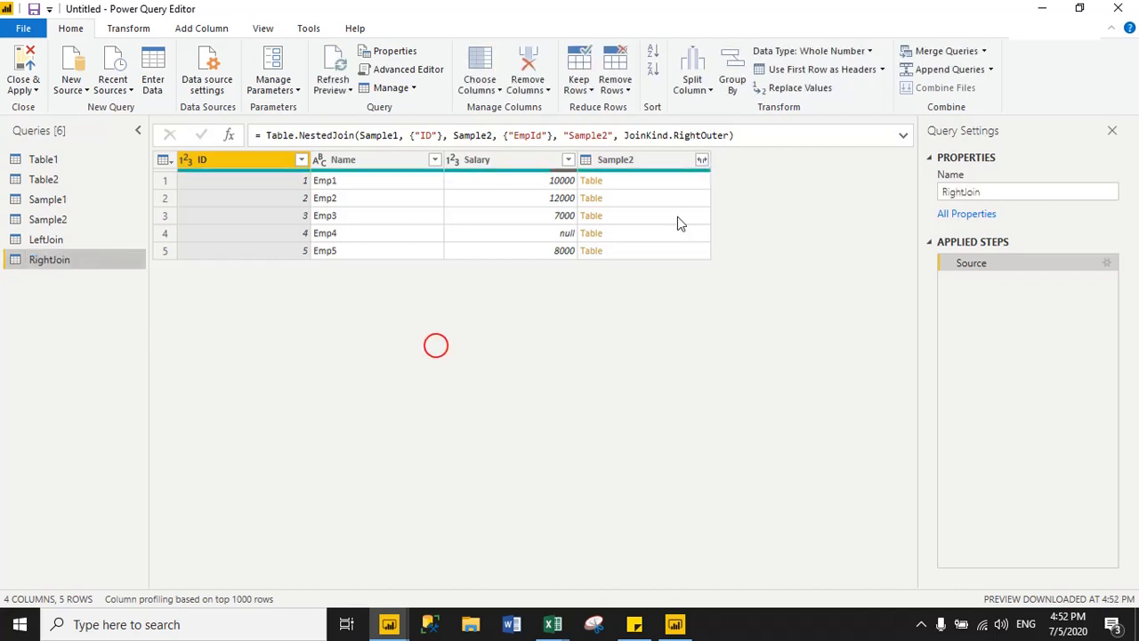
Step: Expand the Sample2 column of RightJoin to EmpId and Country, leaving out intId and keeping the original column name as prefix
{"action": "left_click", "coordinate": [702, 159]}
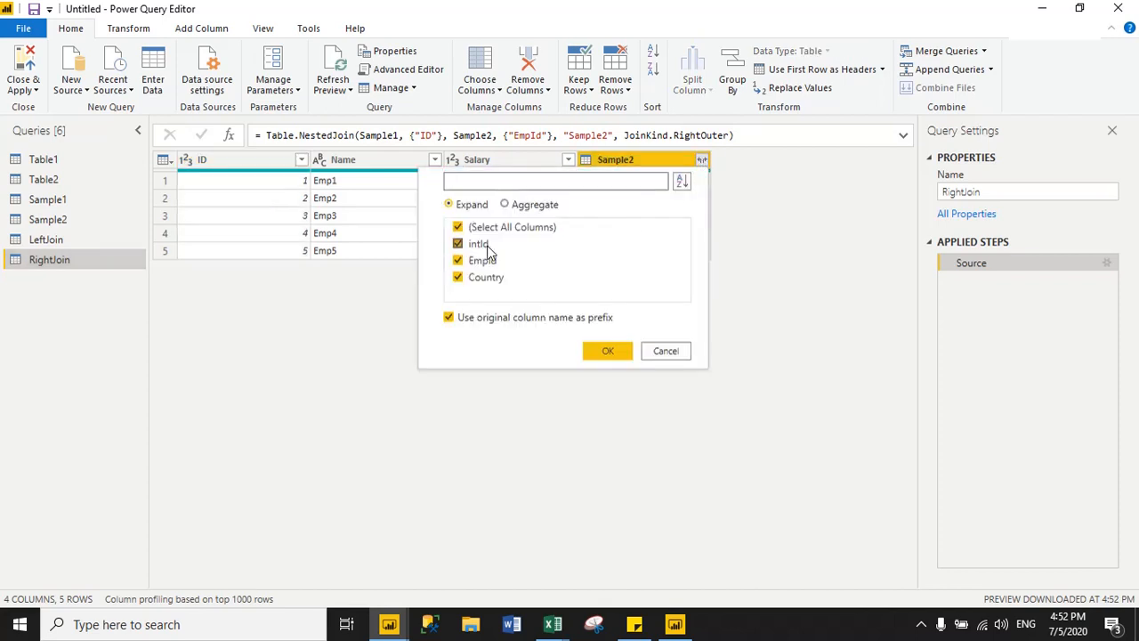
{"action": "left_click", "coordinate": [487, 250]}
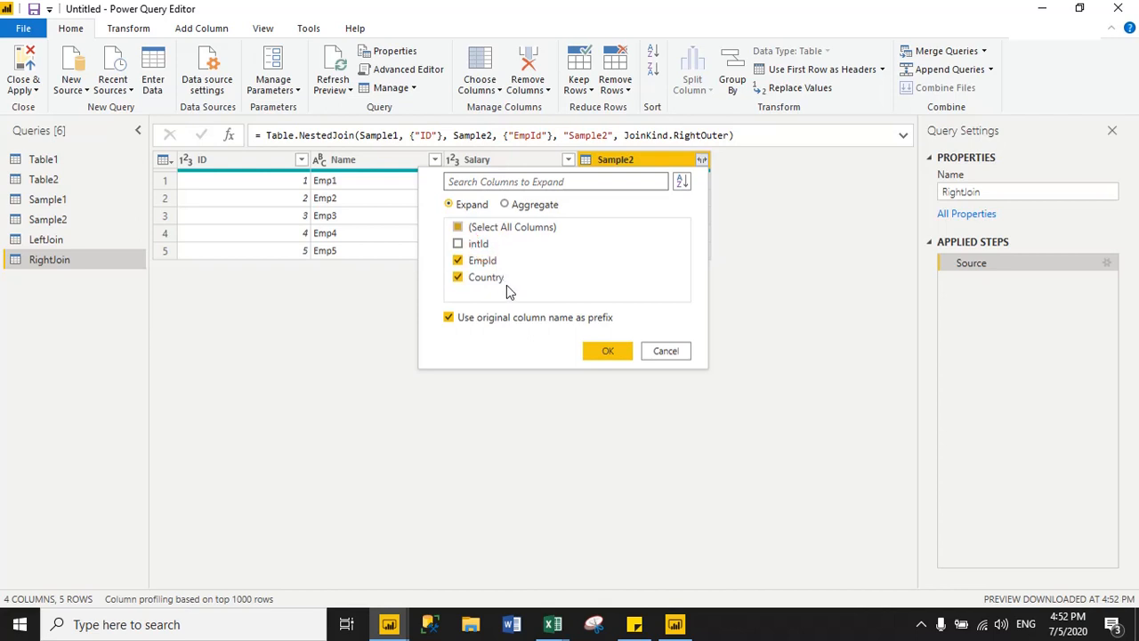
{"action": "left_click", "coordinate": [598, 351]}
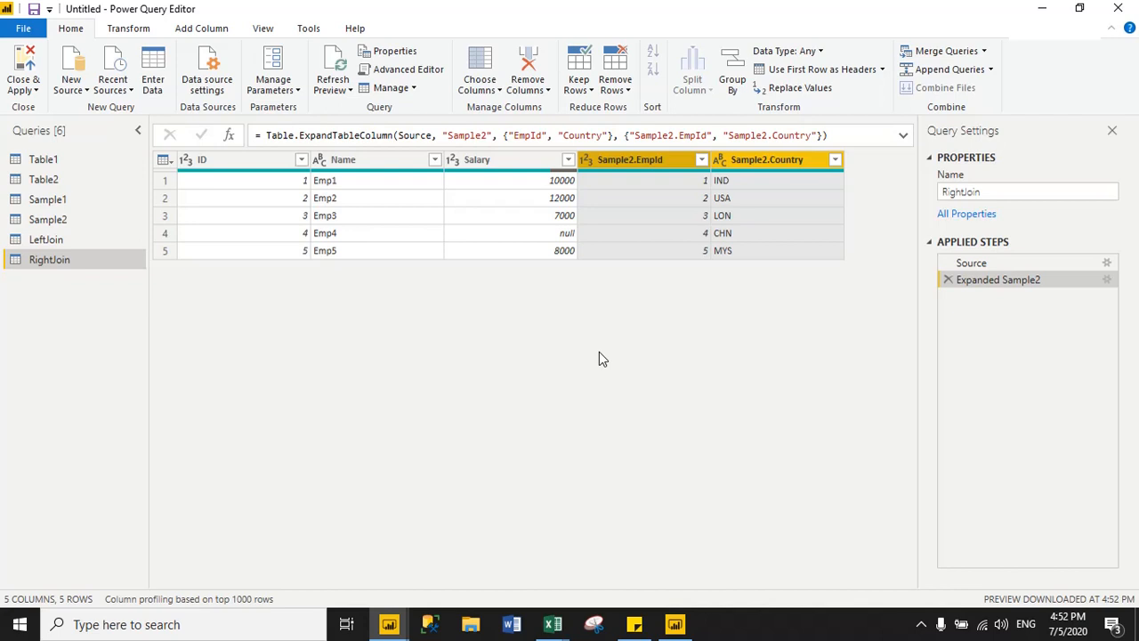
Step: Start a third merge as a new query, with Sample1 as the first table and Sample2 as the second
{"action": "left_click", "coordinate": [984, 51]}
{"action": "left_click", "coordinate": [968, 89]}
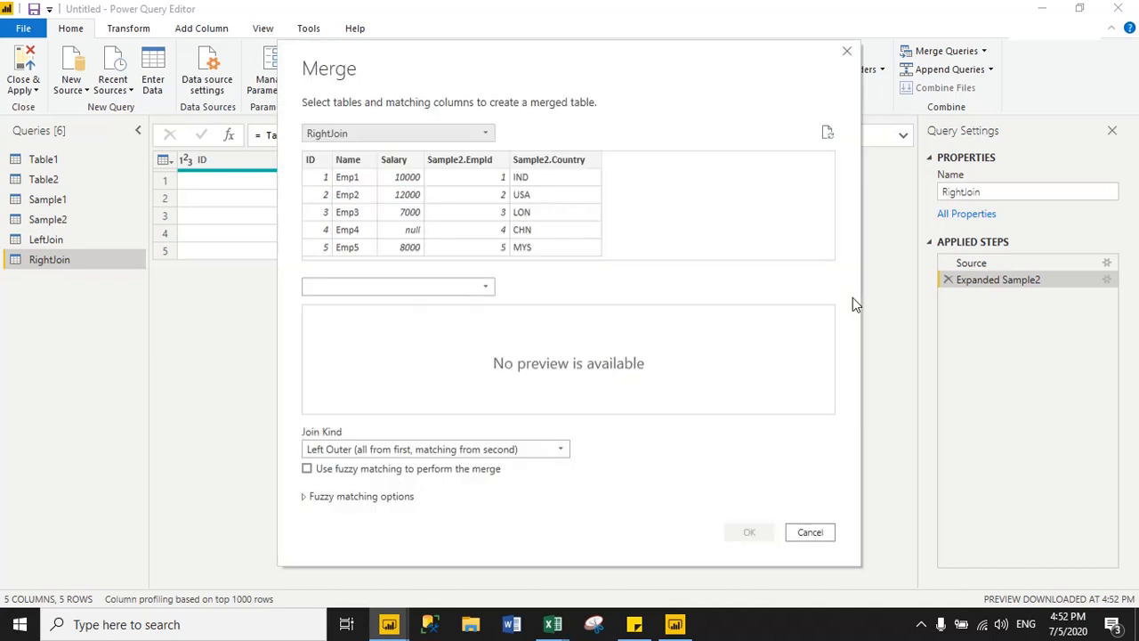
{"action": "left_click", "coordinate": [422, 133]}
{"action": "left_click", "coordinate": [356, 186]}
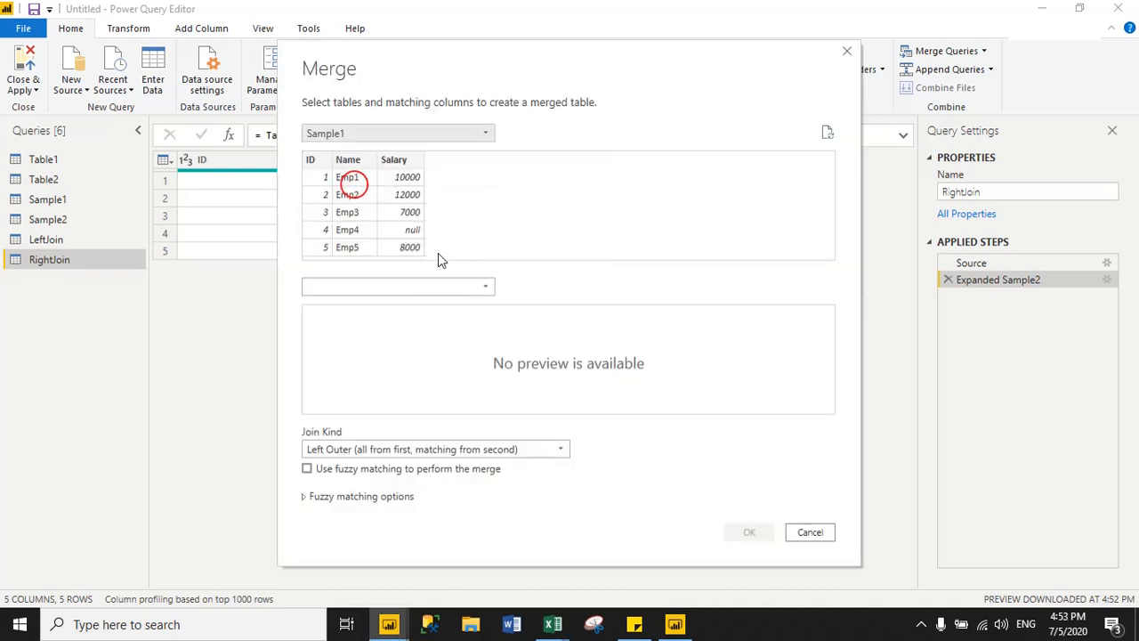
{"action": "left_click", "coordinate": [380, 296]}
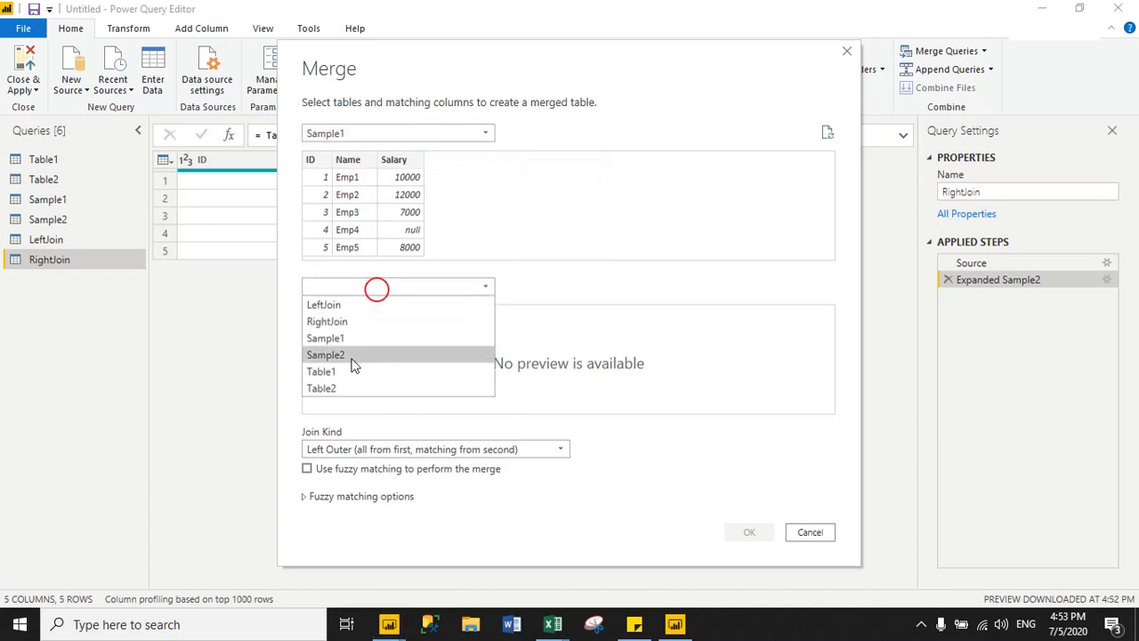
{"action": "left_click", "coordinate": [353, 357]}
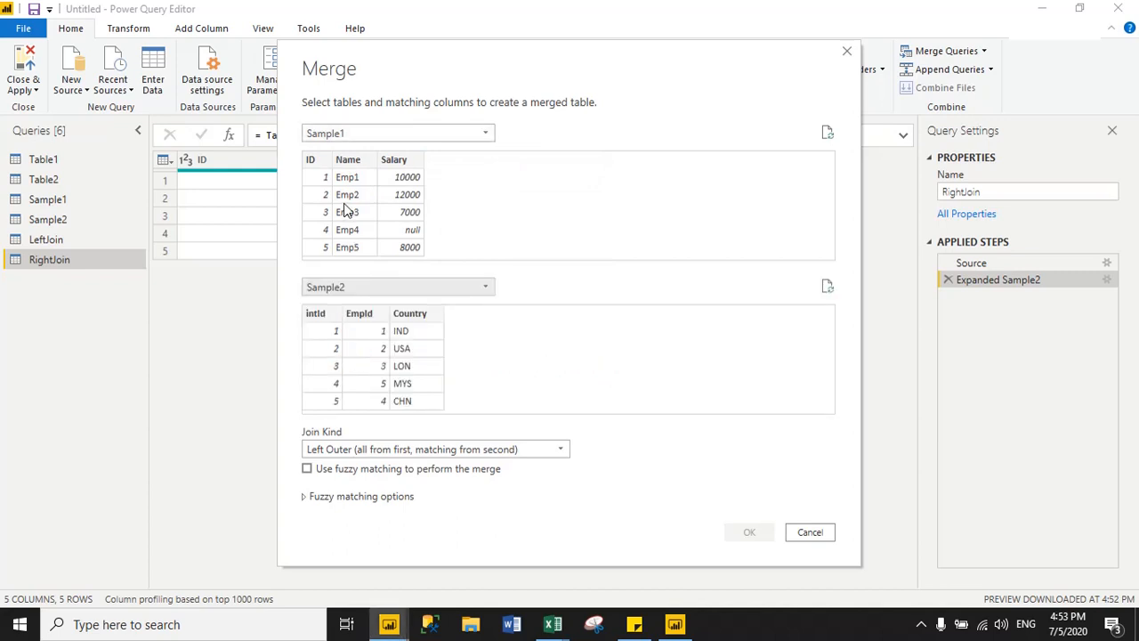
Step: Match Sample1's ID with Sample2's EmpId and create the merged query with a Full Outer join
{"action": "left_click", "coordinate": [312, 160]}
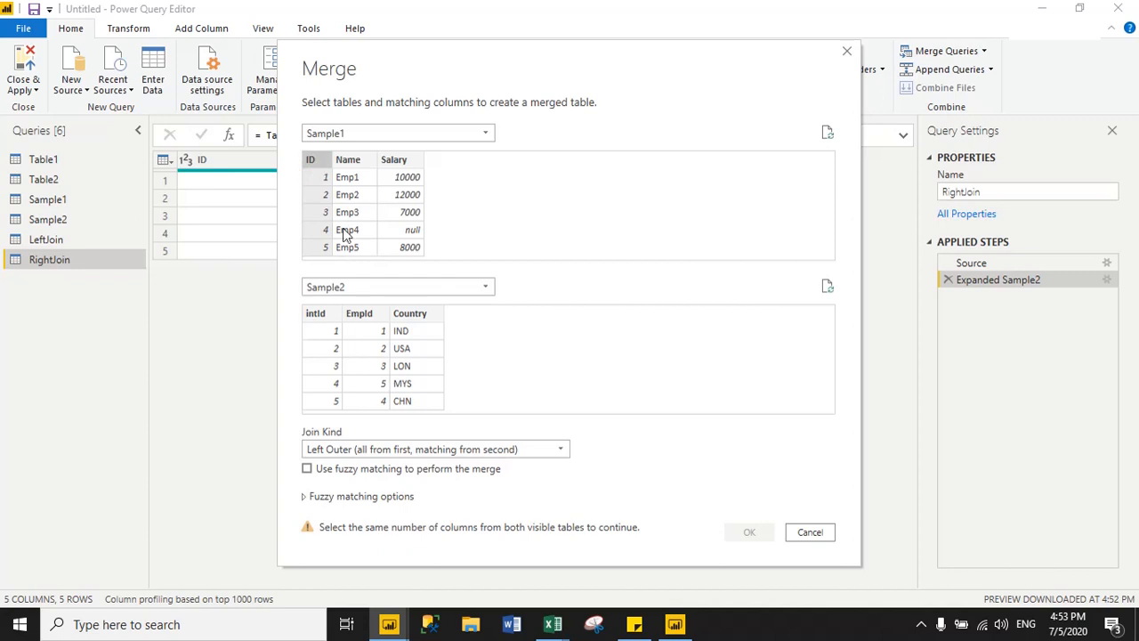
{"action": "left_click", "coordinate": [368, 319]}
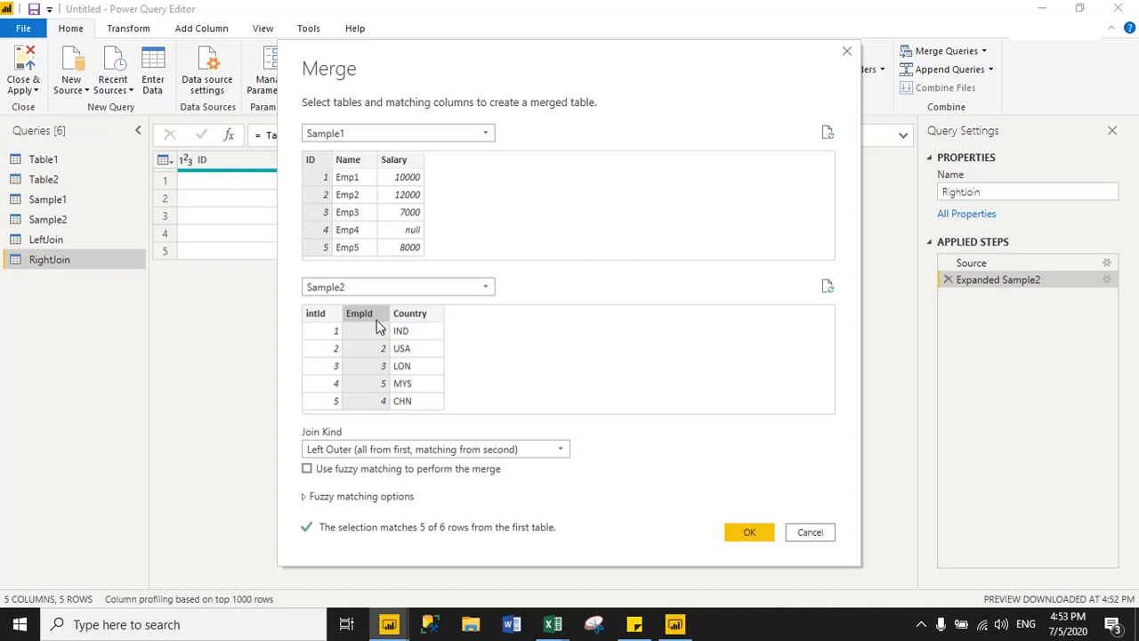
{"action": "left_click", "coordinate": [420, 450]}
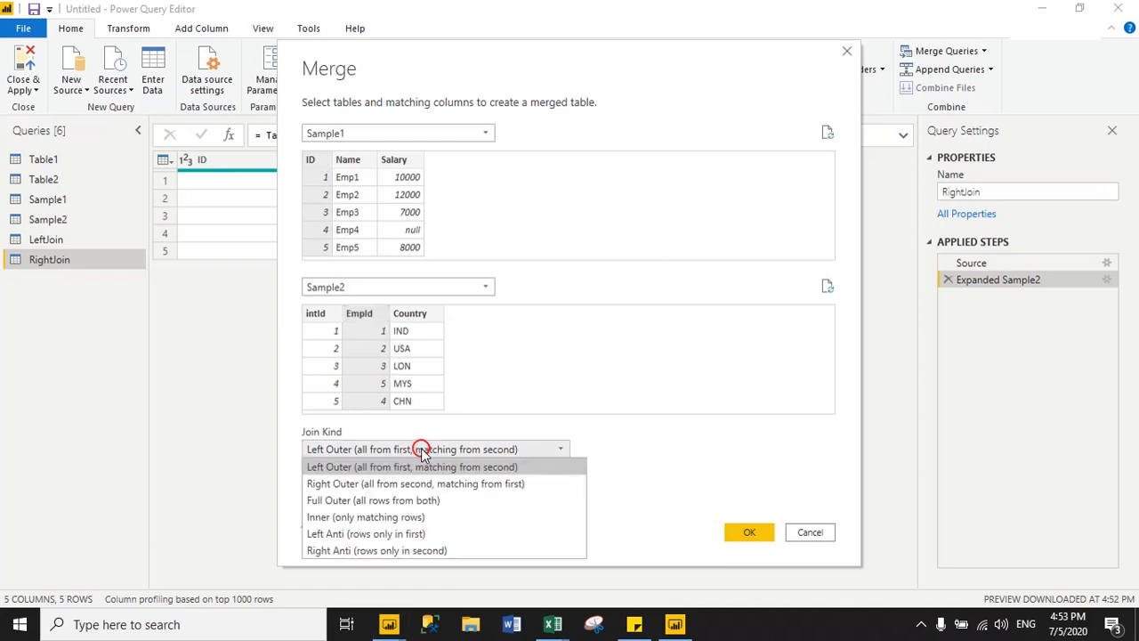
{"action": "left_click", "coordinate": [384, 502]}
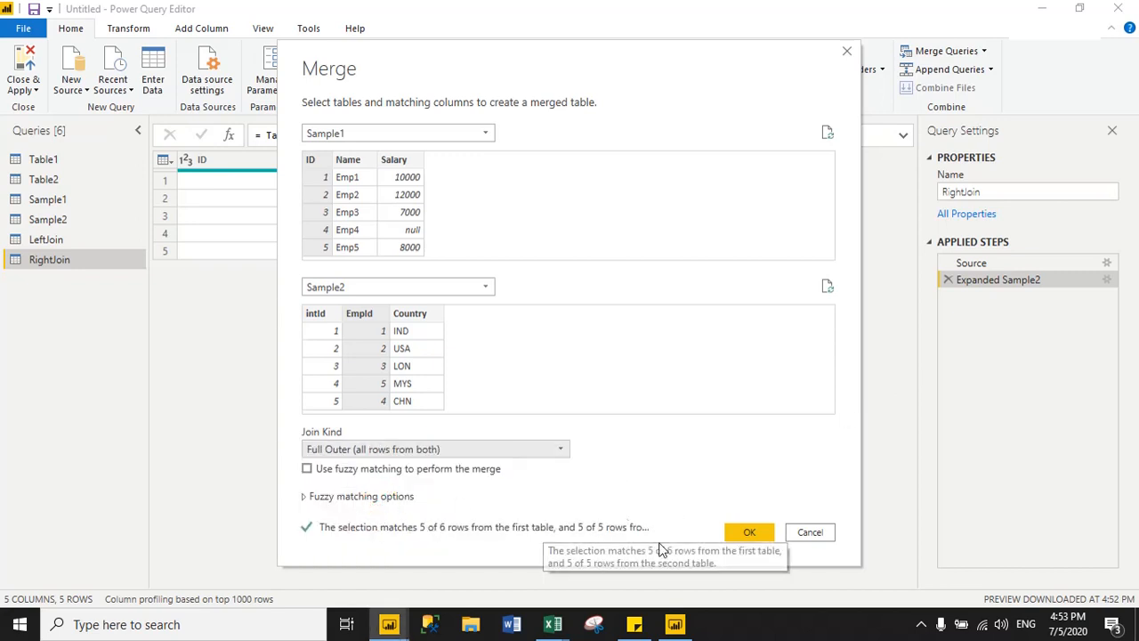
{"action": "left_click", "coordinate": [750, 532]}
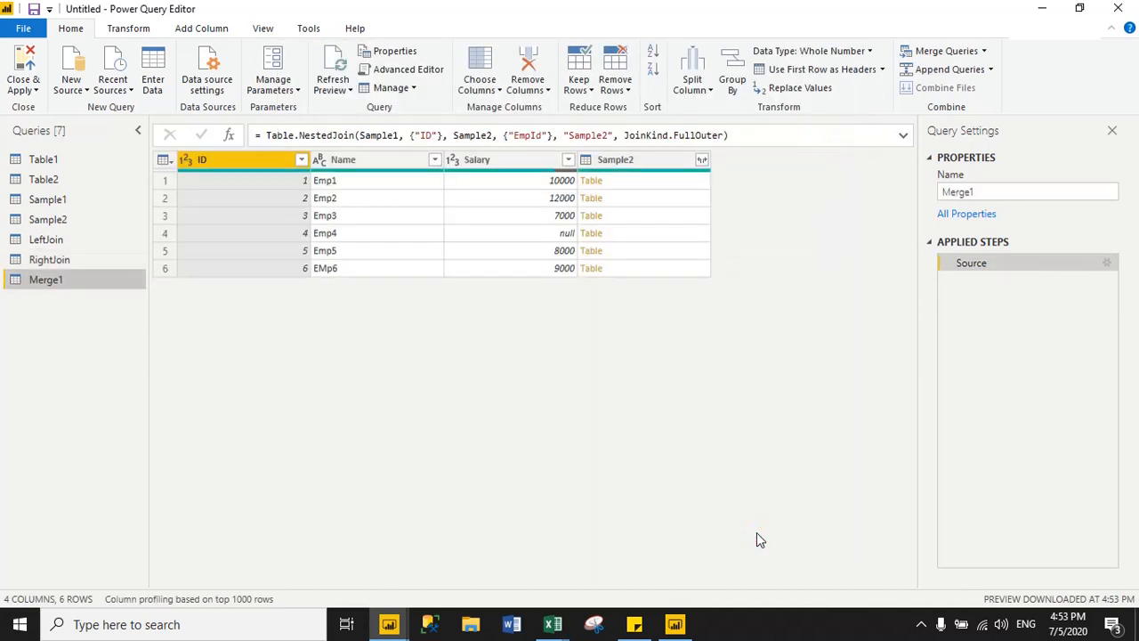
Step: Rename the new full outer merge query as FullOuterJoin
{"action": "right_click", "coordinate": [41, 282]}
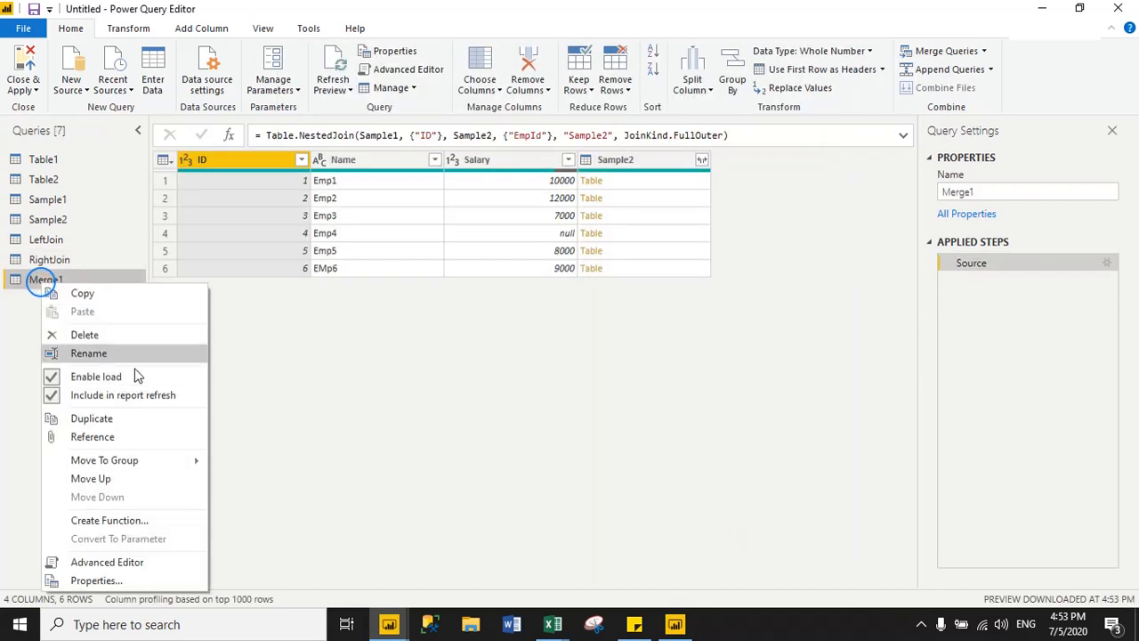
{"action": "left_click", "coordinate": [112, 353]}
{"action": "type", "text": "Fu"}
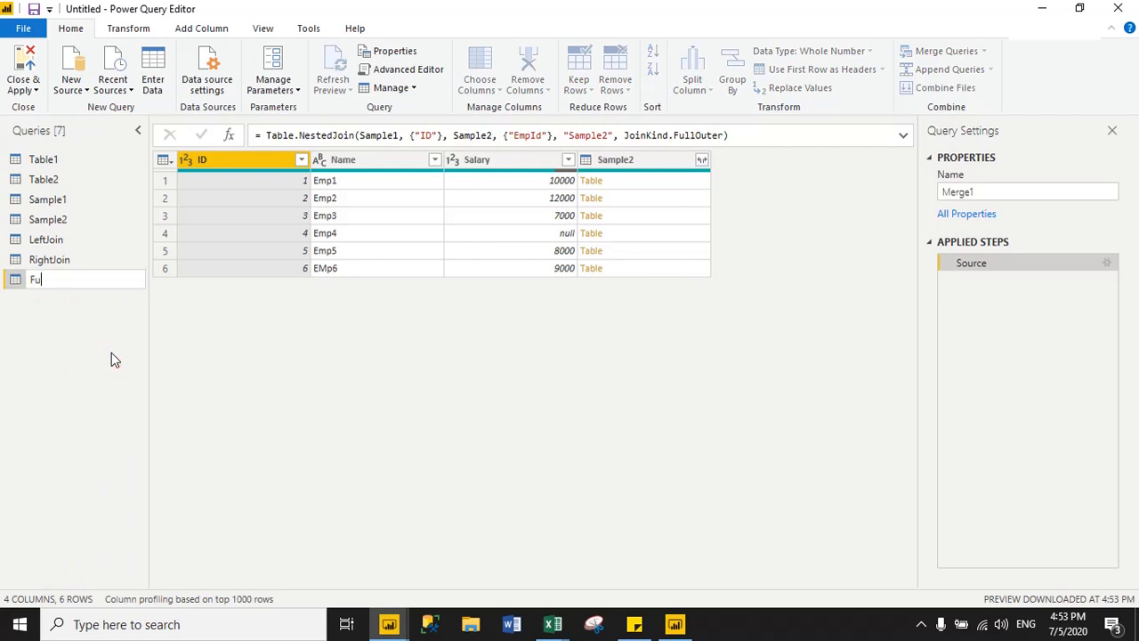
{"action": "type", "text": "llOuterJoin"}
{"action": "left_click", "coordinate": [233, 327]}
Step: Expand the Sample2 column of FullOuterJoin to EmpId and Country, leaving out intId and keeping the original column name as prefix
{"action": "left_click", "coordinate": [702, 160]}
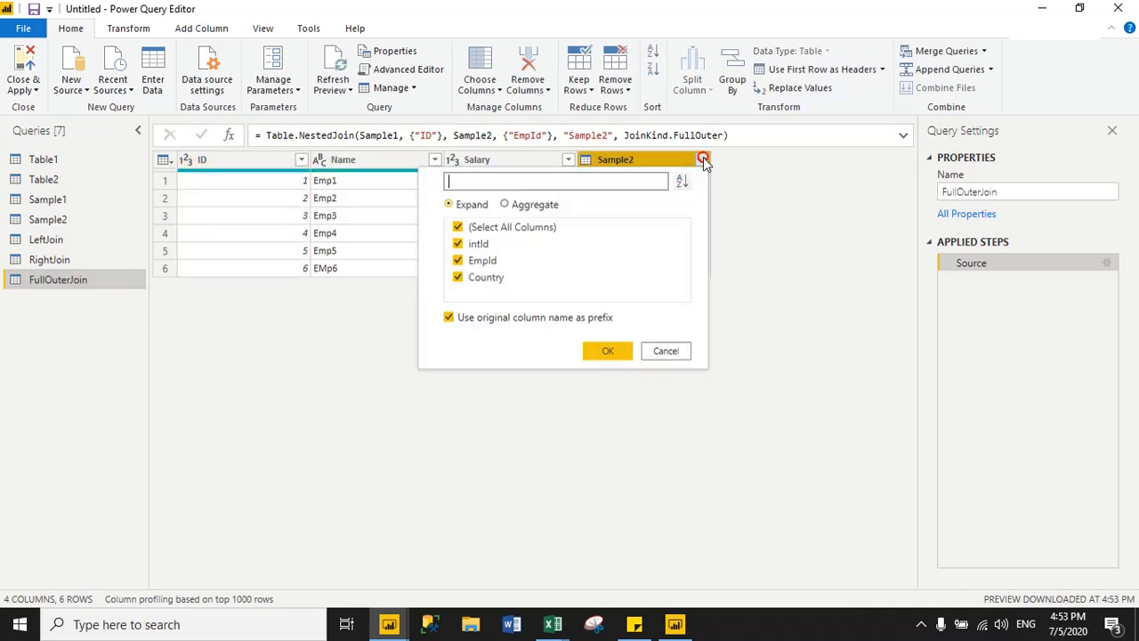
{"action": "left_click", "coordinate": [477, 243]}
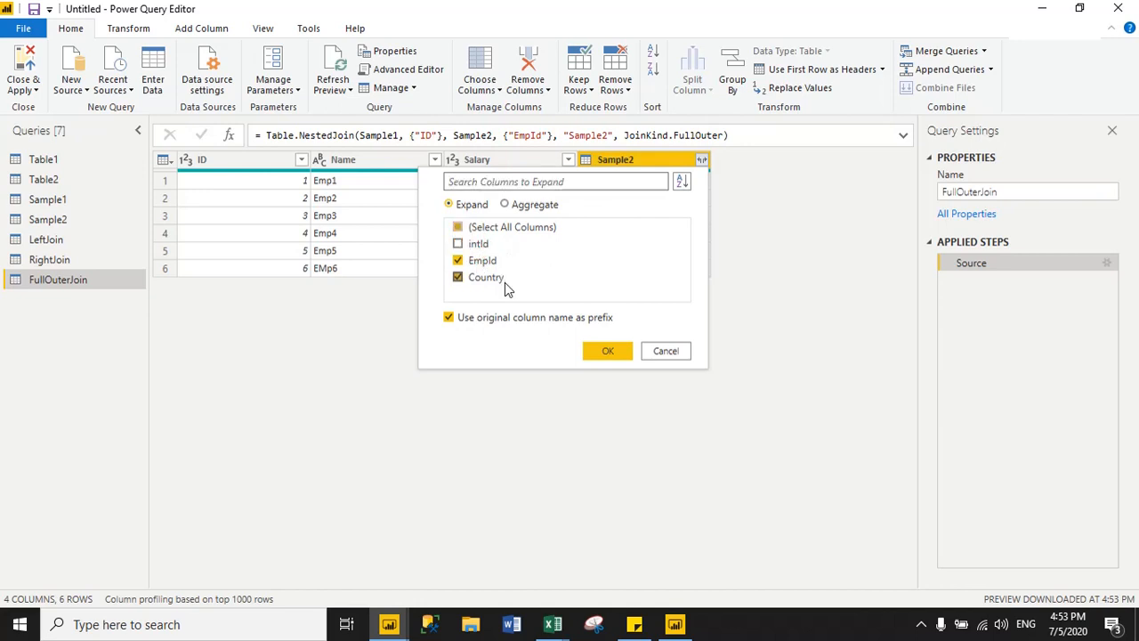
{"action": "left_click", "coordinate": [596, 352]}
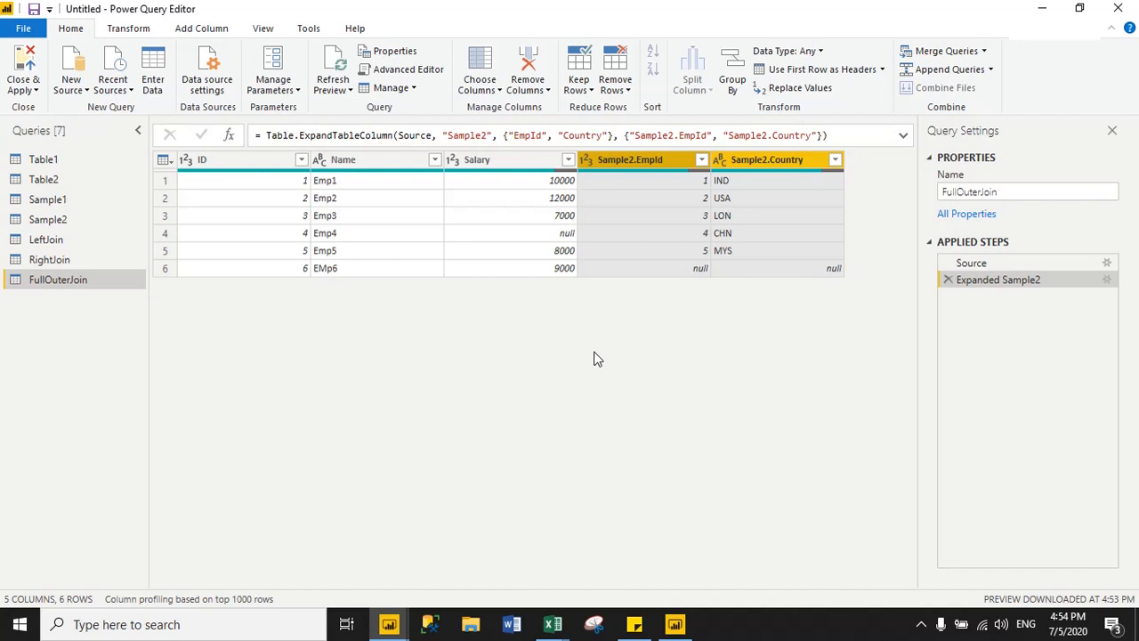
{"action": "left_click", "coordinate": [642, 365]}
Step: Start a fourth merge as a new query, with Sample1 as the first table and Sample2 as the second
{"action": "left_click", "coordinate": [984, 51]}
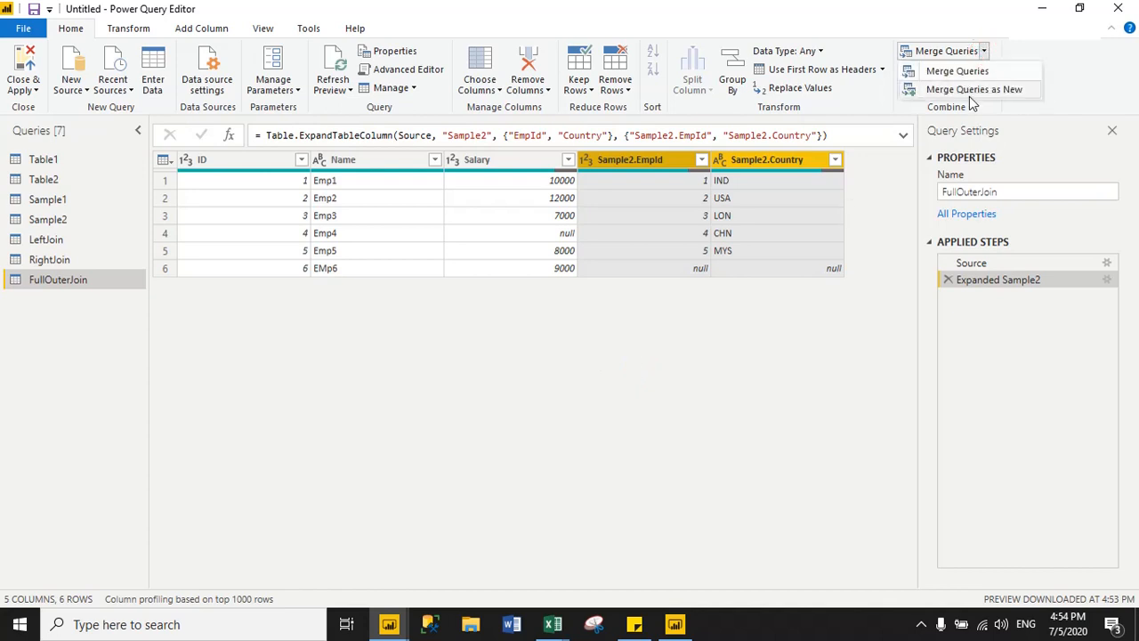
{"action": "left_click", "coordinate": [970, 89]}
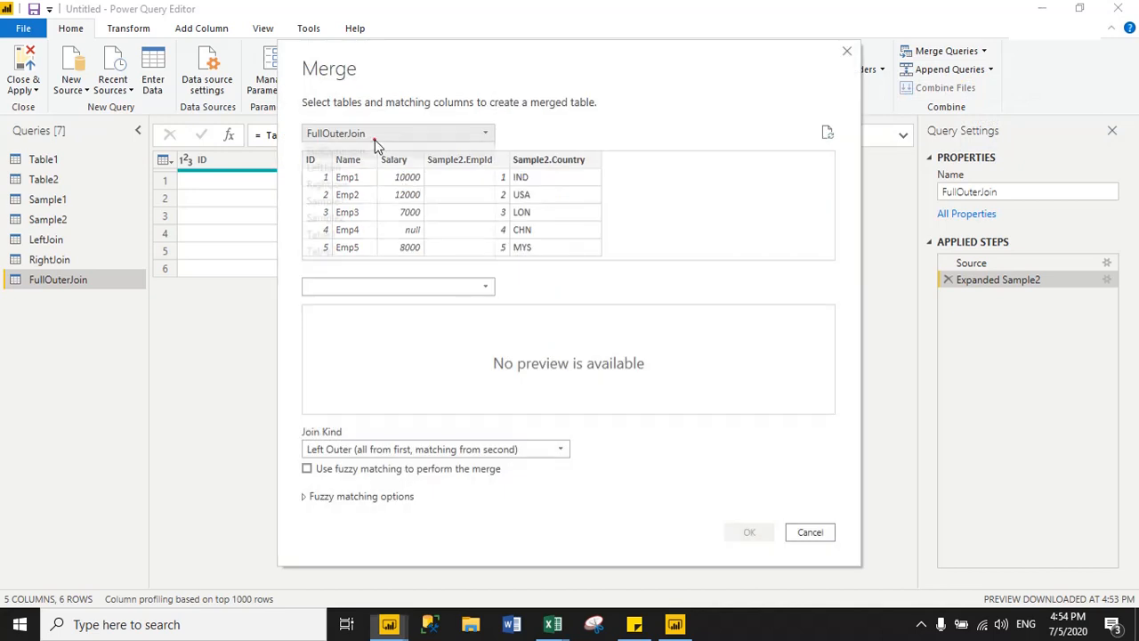
{"action": "left_click", "coordinate": [374, 135]}
{"action": "left_click", "coordinate": [354, 201]}
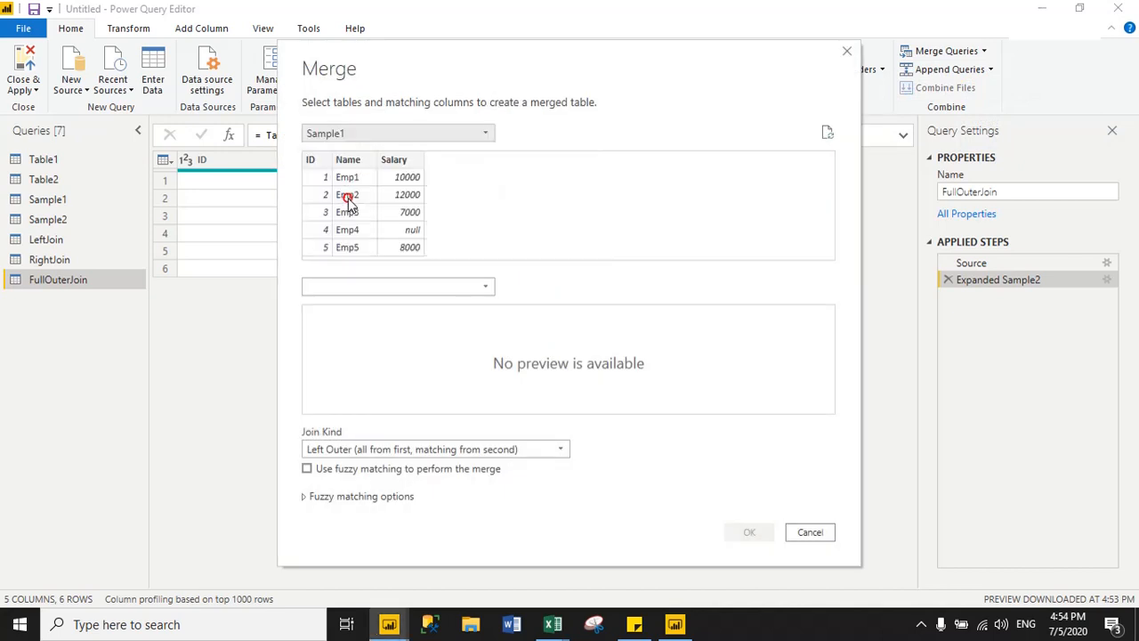
{"action": "left_click", "coordinate": [392, 287]}
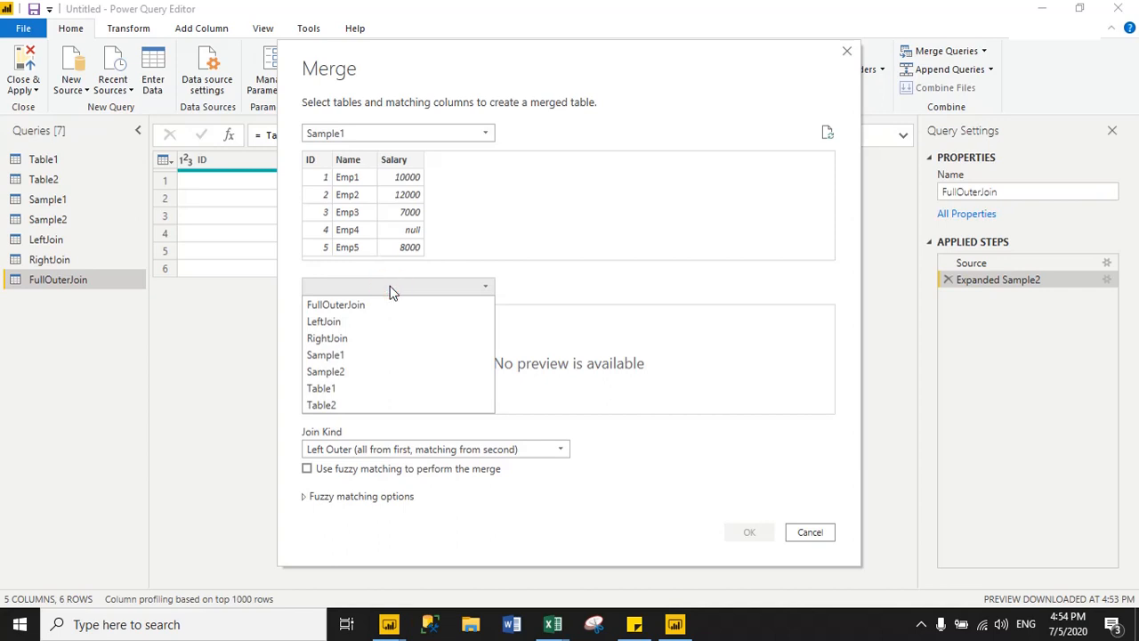
{"action": "left_click", "coordinate": [345, 372]}
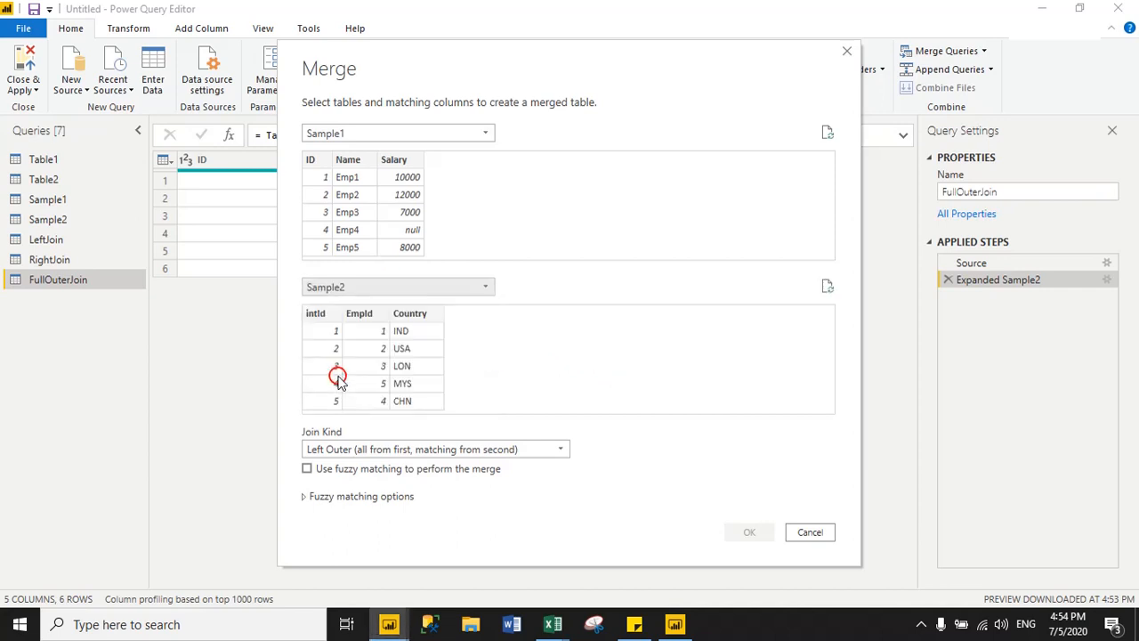
Step: Match Sample1's ID with Sample2's EmpId and create the merged query with an Inner join
{"action": "left_click", "coordinate": [317, 164]}
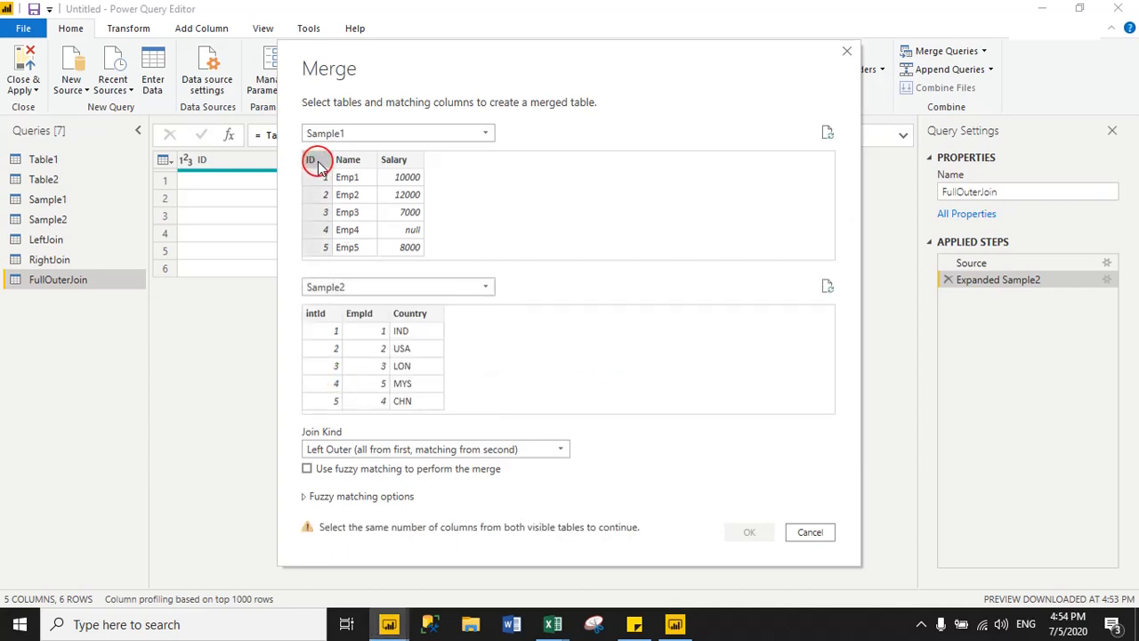
{"action": "left_click", "coordinate": [361, 314]}
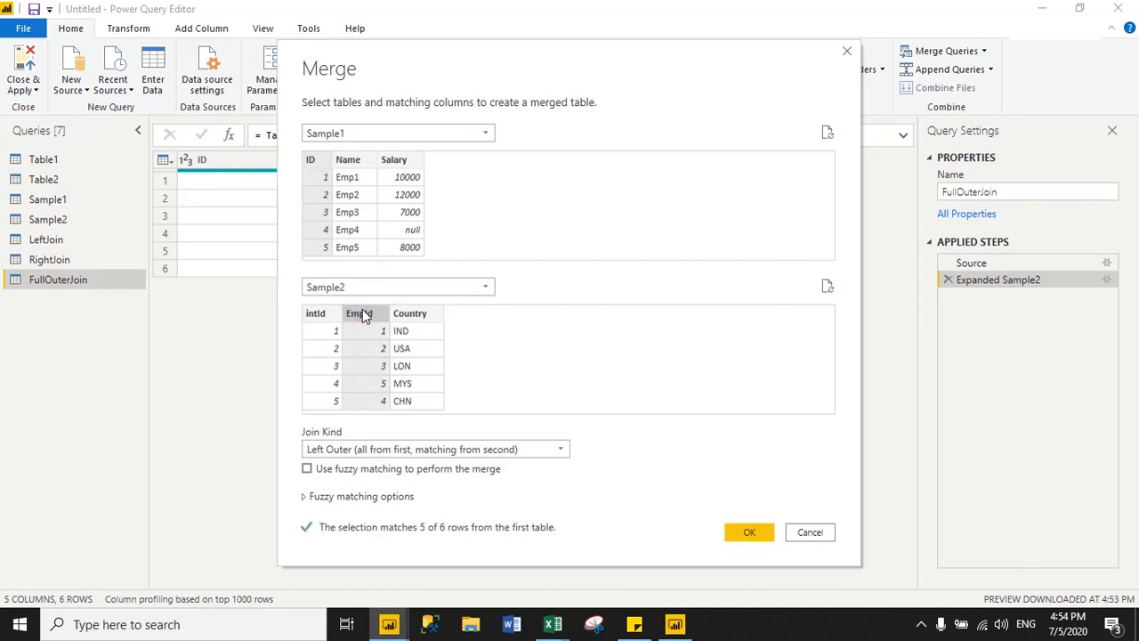
{"action": "left_click", "coordinate": [396, 450]}
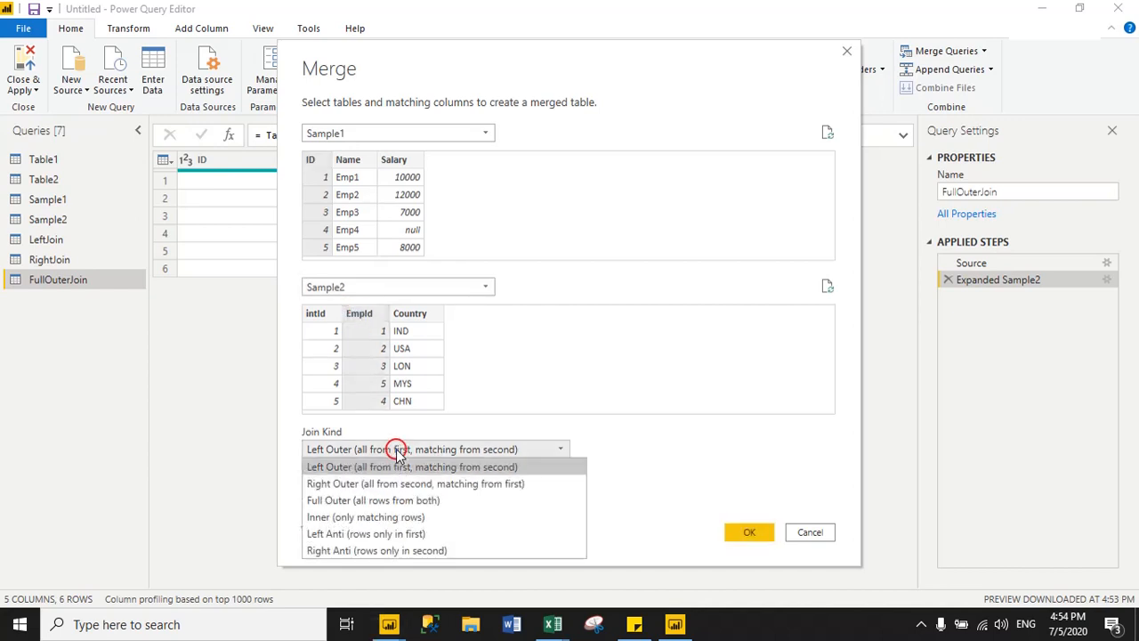
{"action": "left_click", "coordinate": [365, 517]}
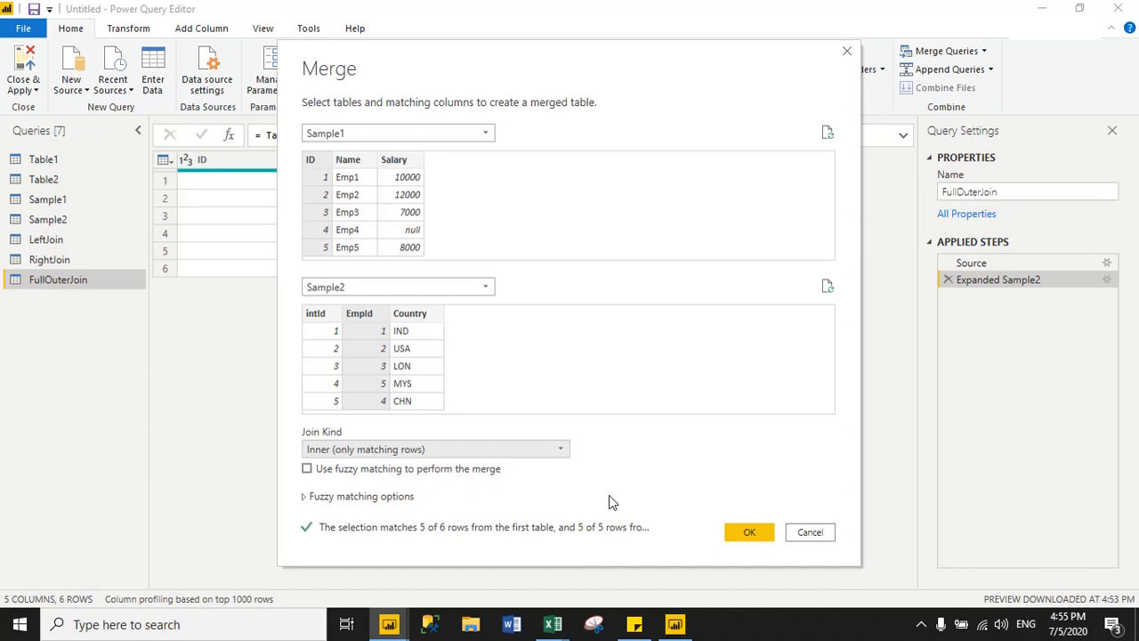
{"action": "left_click", "coordinate": [738, 532]}
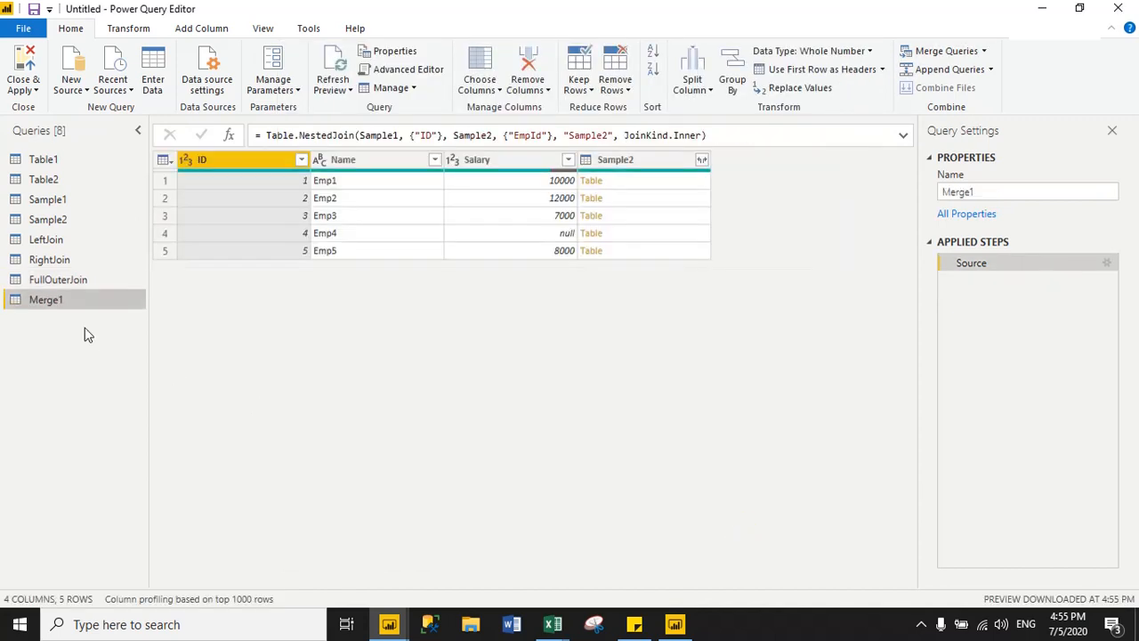
Step: Rename the new inner merge query as InnerJoin
{"action": "right_click", "coordinate": [62, 305]}
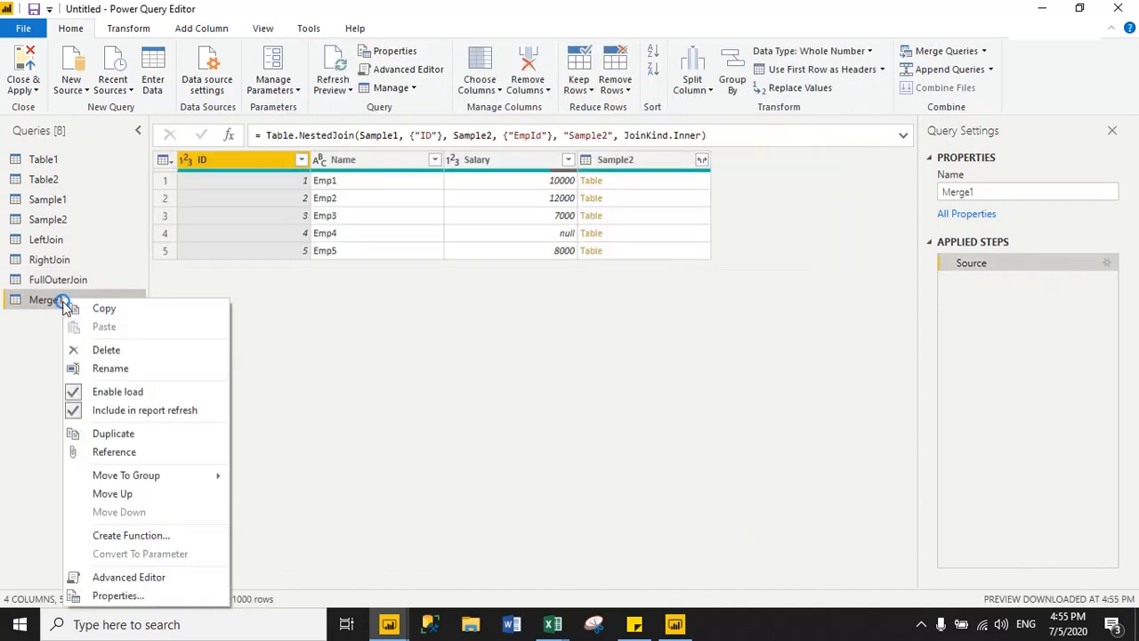
{"action": "left_click", "coordinate": [123, 376]}
{"action": "type", "text": "Inner"}
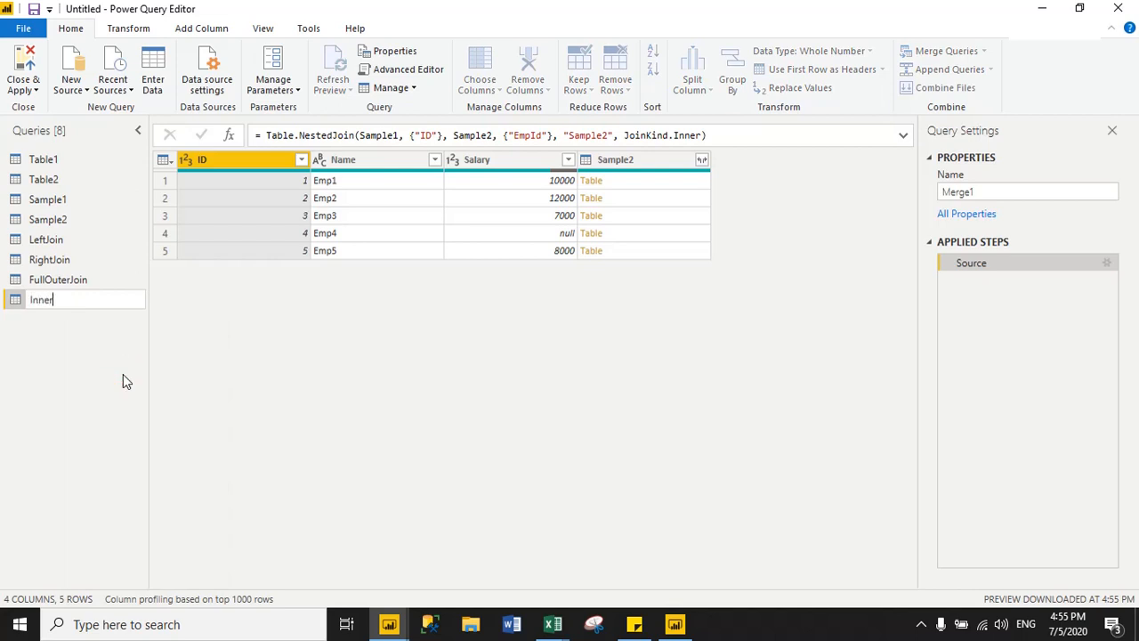
{"action": "type", "text": "Join"}
{"action": "left_click", "coordinate": [353, 389]}
Step: Expand the Sample2 column of InnerJoin to EmpId and Country, leaving out intId and keeping the original column name as prefix
{"action": "left_click", "coordinate": [702, 160]}
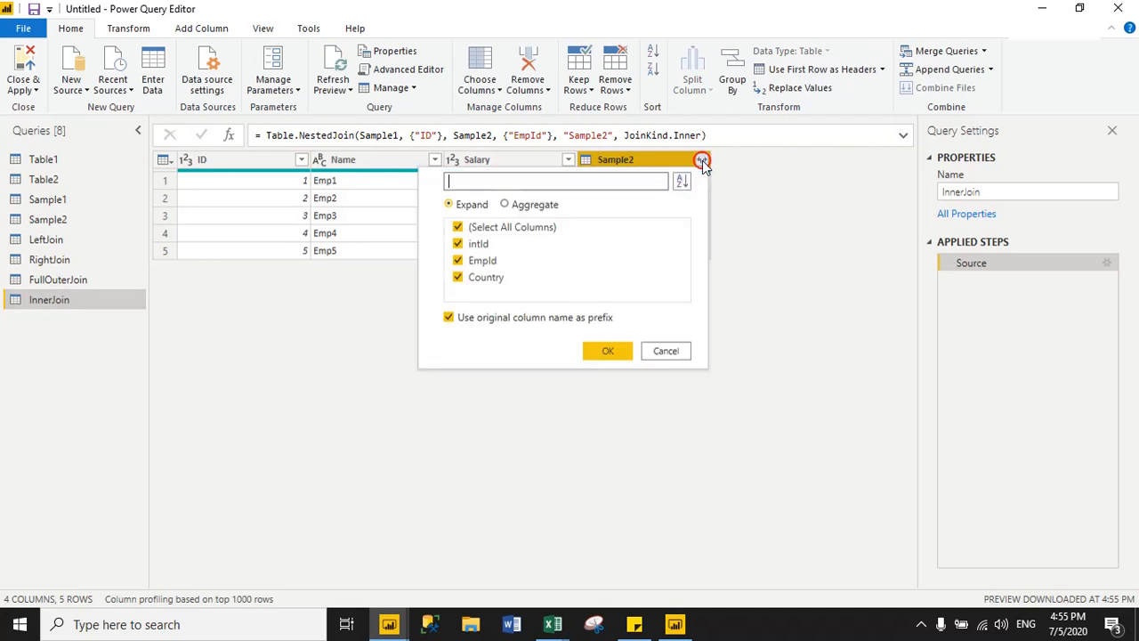
{"action": "left_click", "coordinate": [485, 243]}
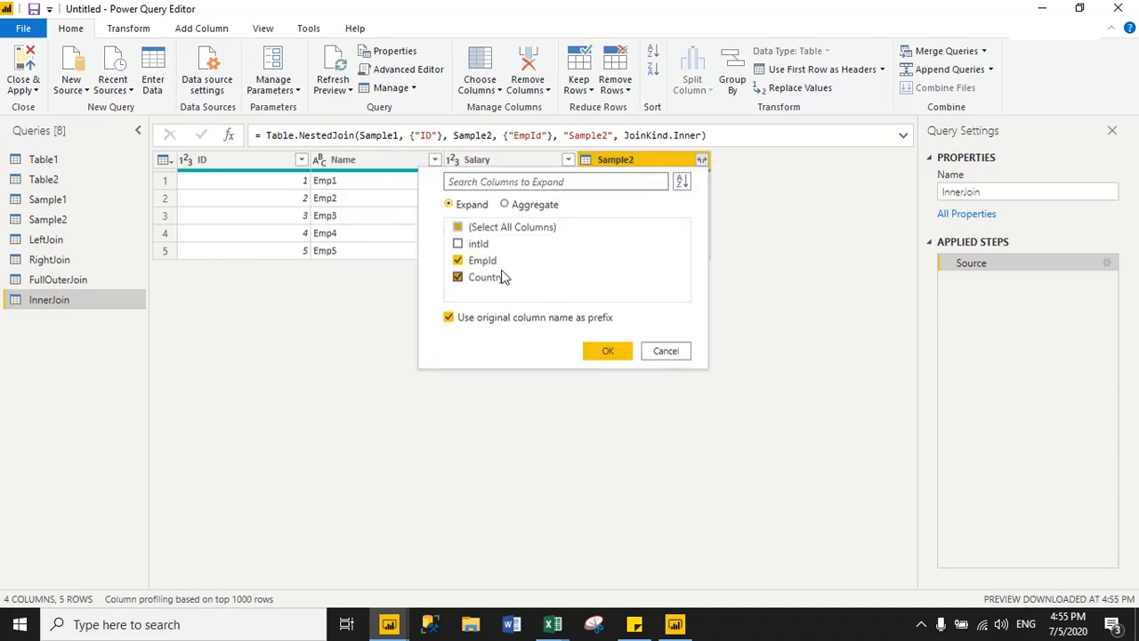
{"action": "left_click", "coordinate": [603, 349]}
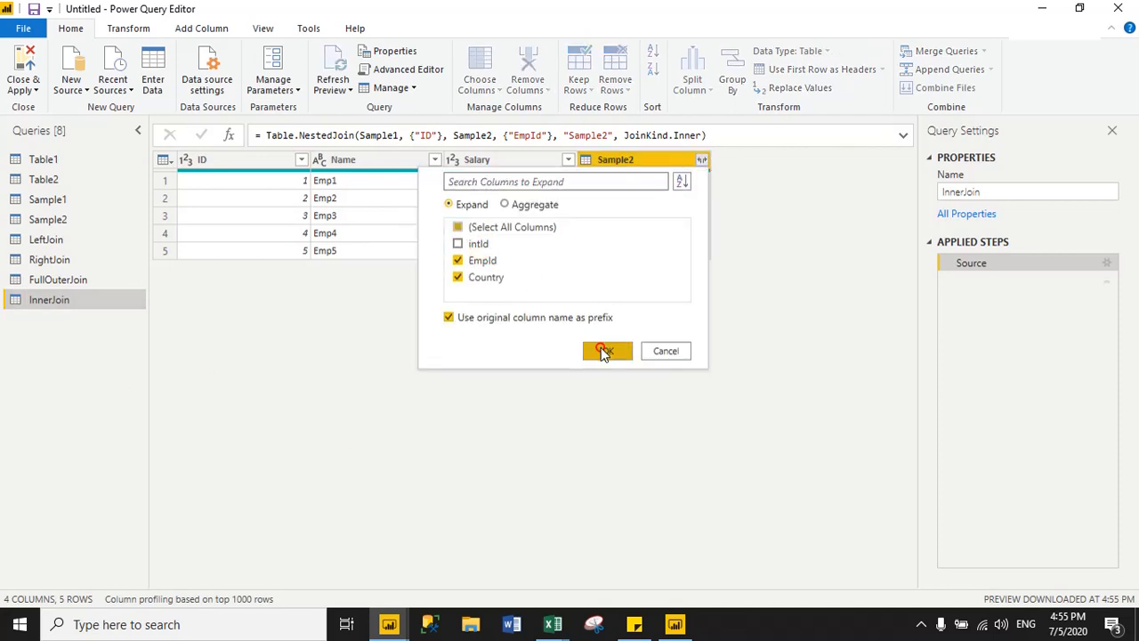